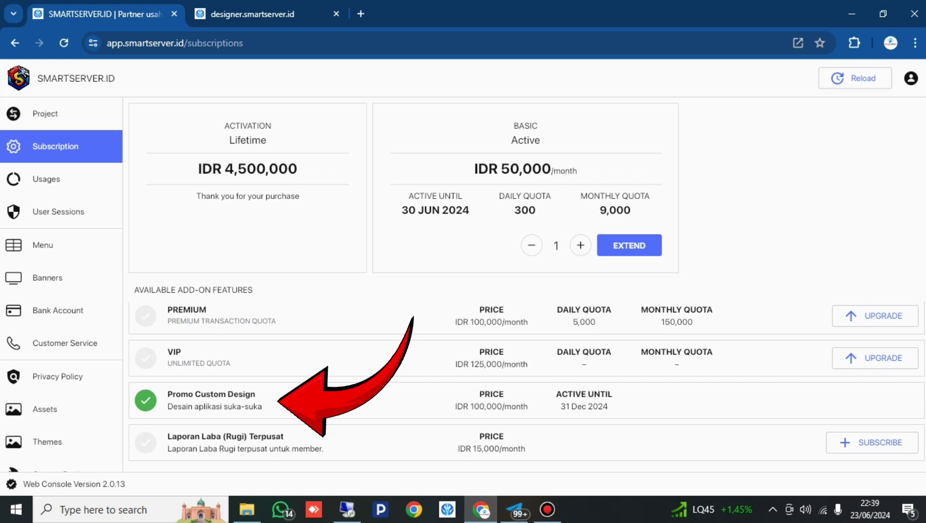
Step: Switch to the designer.smartserver.id app designer and expand the home page's objects
scroll(61, 290, "down", 3)
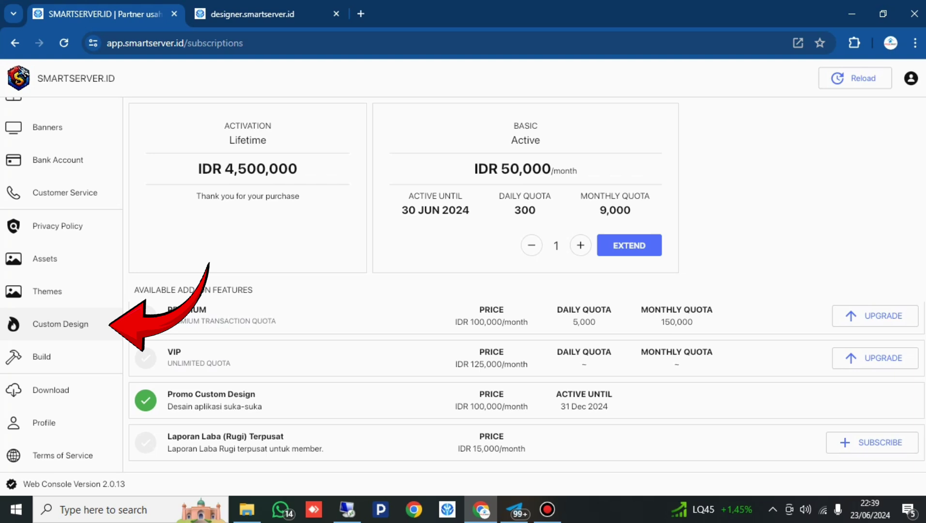
left_click(271, 14)
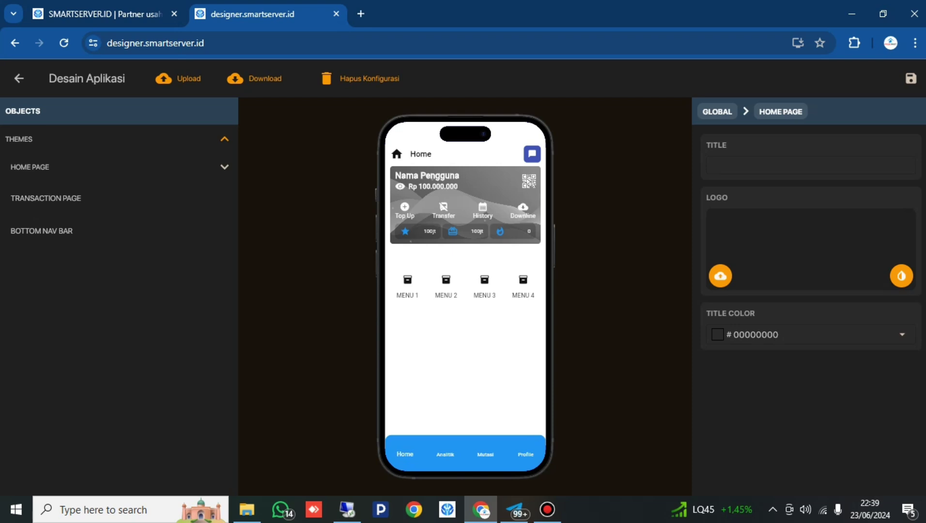
left_click(119, 166)
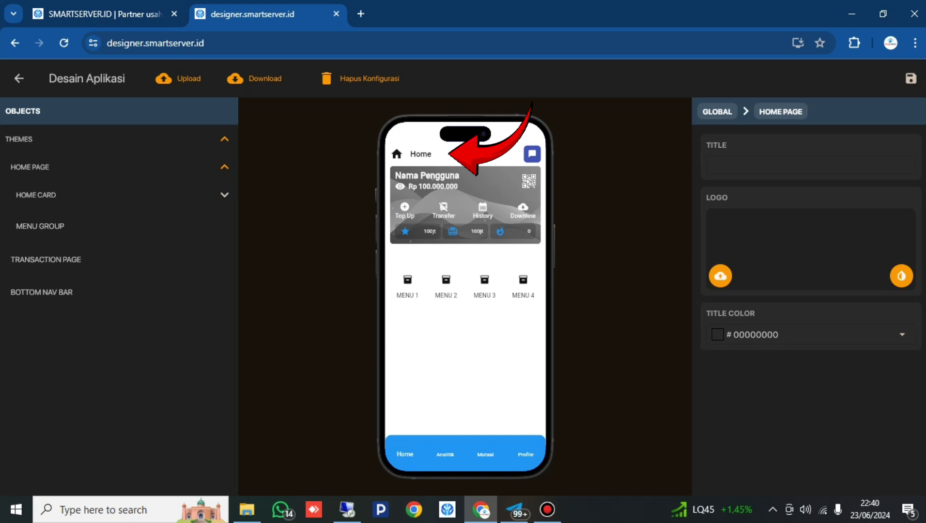
Step: Set the home page's title to SMART Mobile
left_click(711, 165)
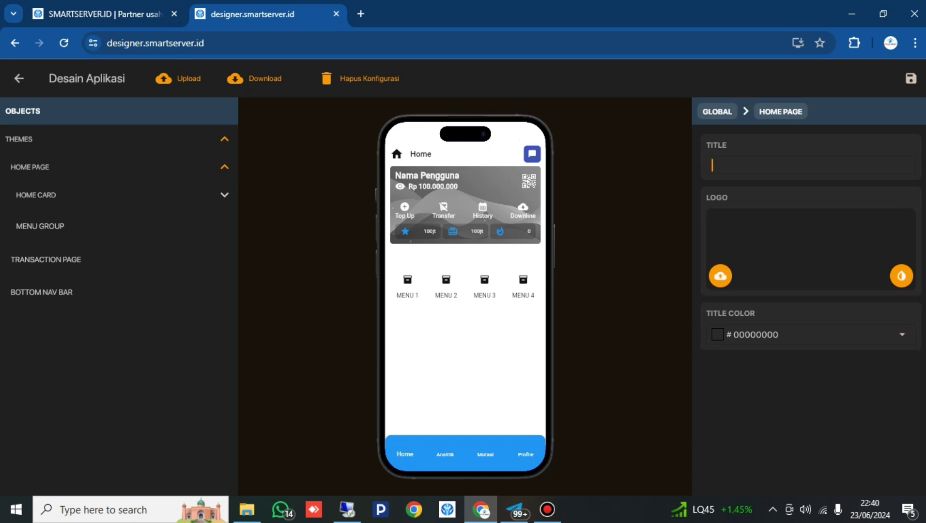
type("tgretyery")
key("ctrl+a")
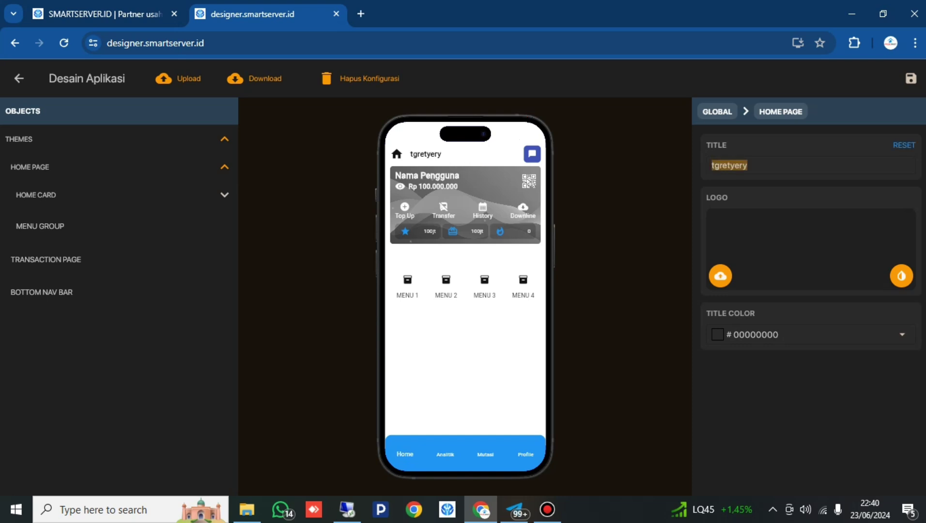
type("SMART Mob")
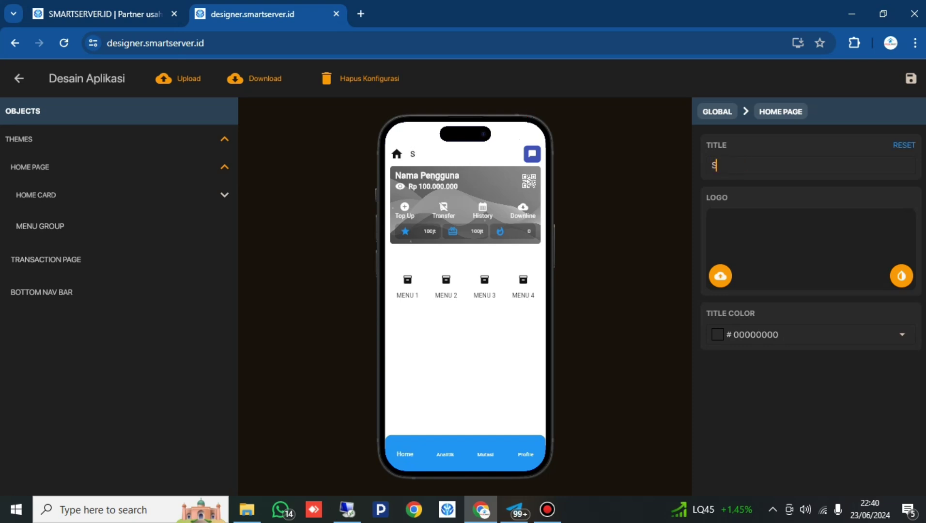
type("ile")
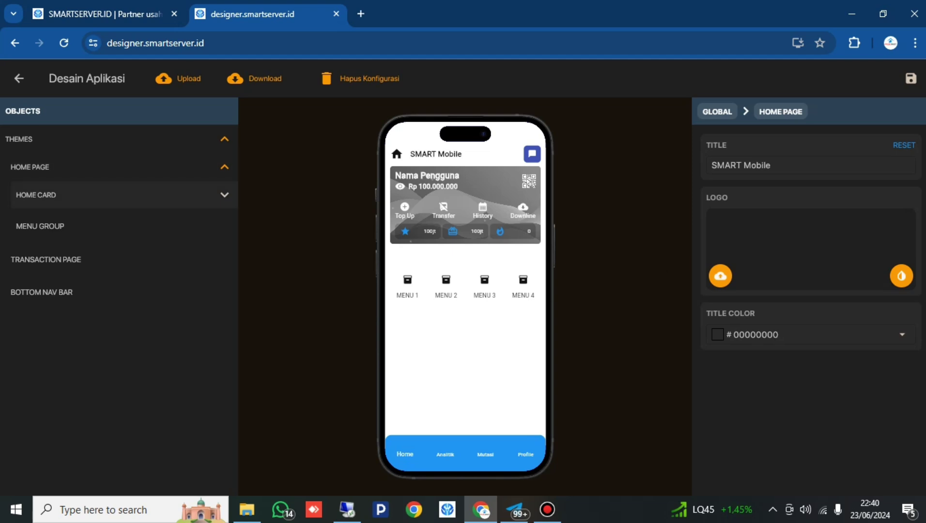
Step: Review the home card's settings and those of its top-up, transfer, history and downline buttons
left_click(36, 194)
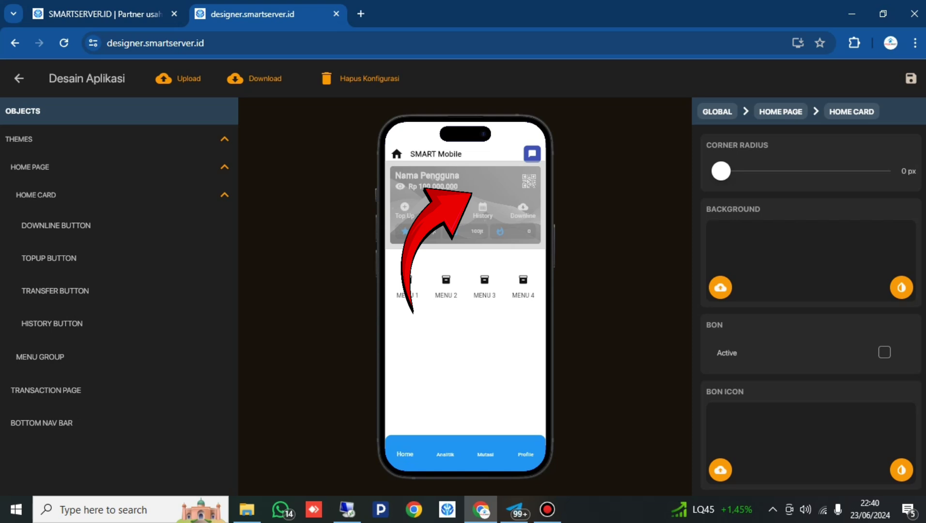
left_click(48, 258)
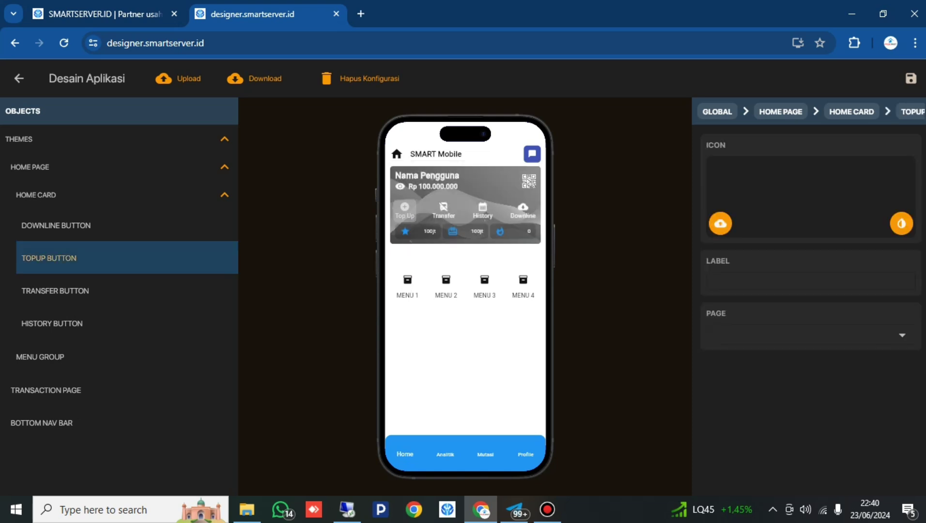
left_click(55, 290)
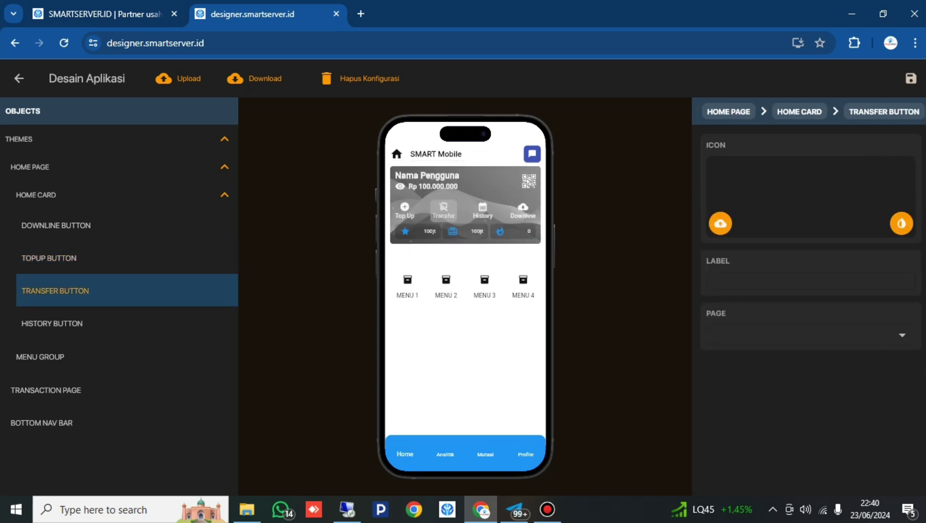
left_click(52, 323)
left_click(522, 211)
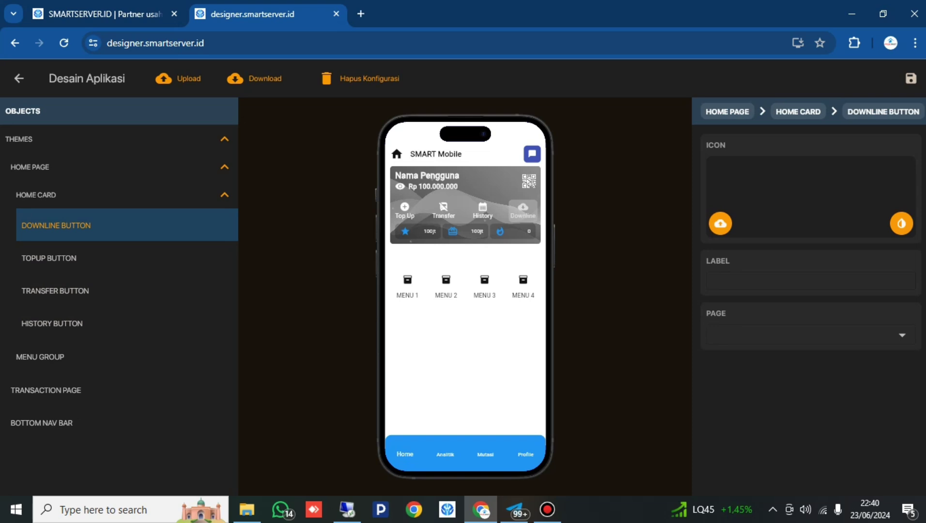
left_click(489, 187)
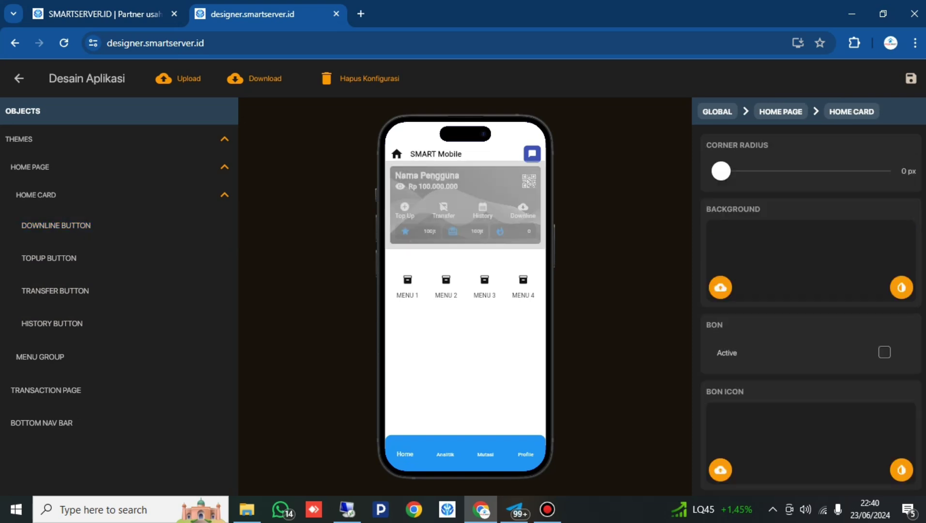
Step: Label the home card's top-up button Isi Saldo and link it to the Tiket page
left_click(404, 210)
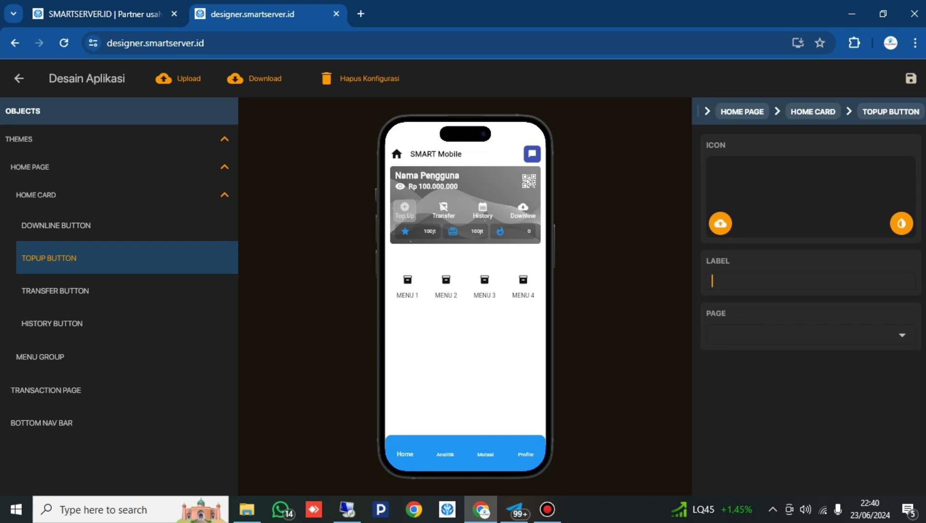
type("Isi S")
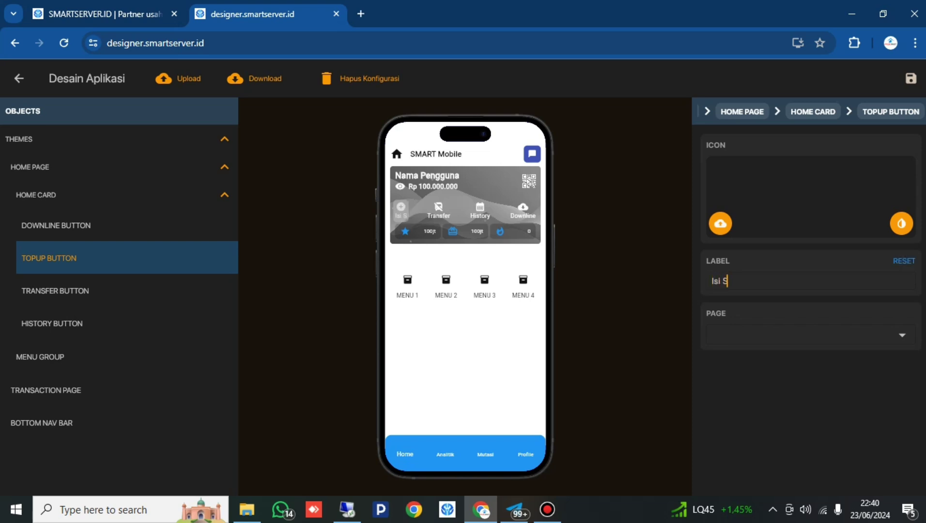
type("aldo")
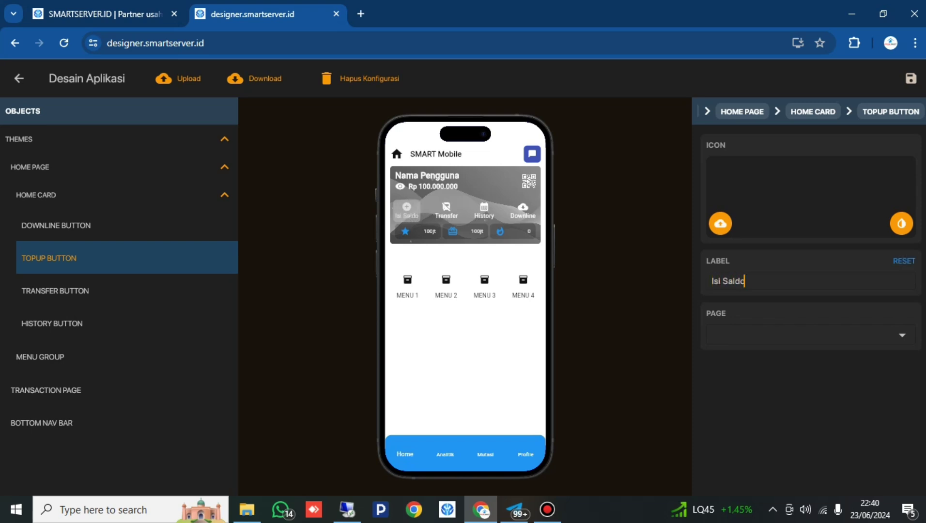
left_click(810, 334)
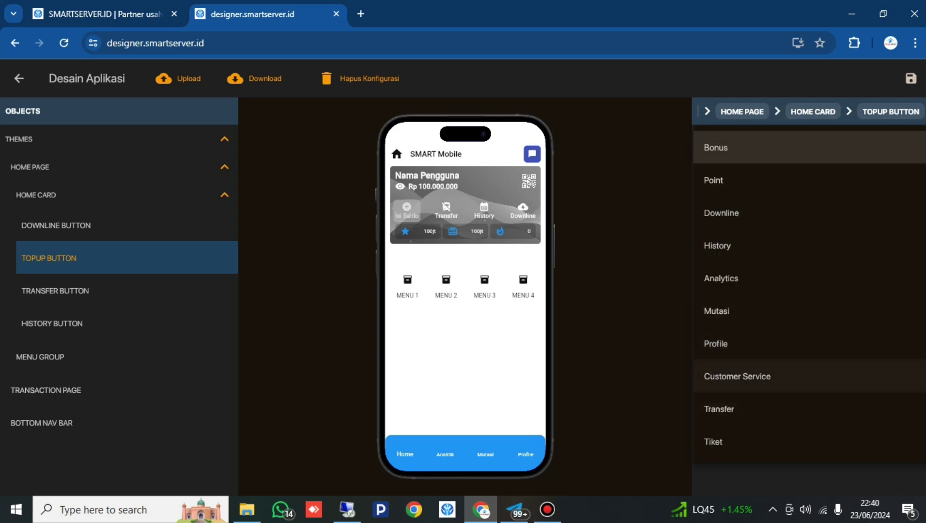
left_click(799, 442)
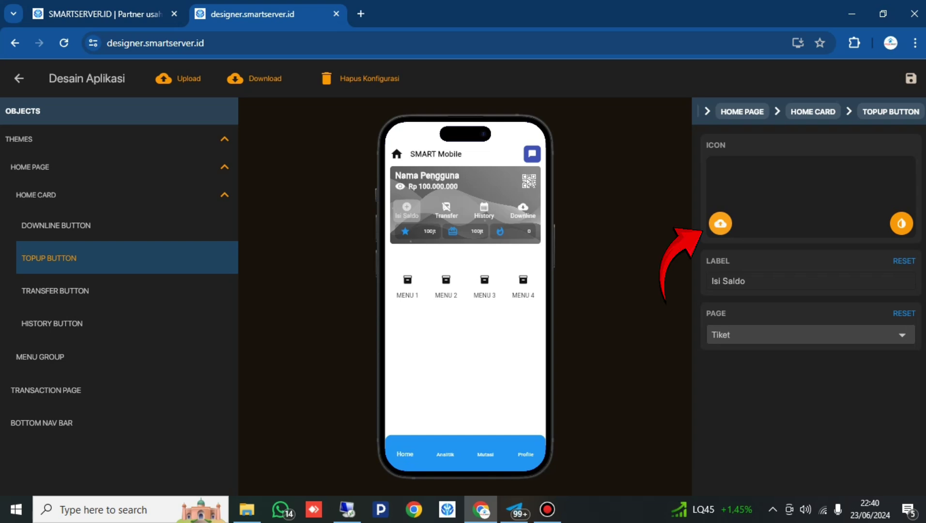
Step: View the image files offered for the top-up button's icon without choosing one, and return to the home card
left_click(719, 223)
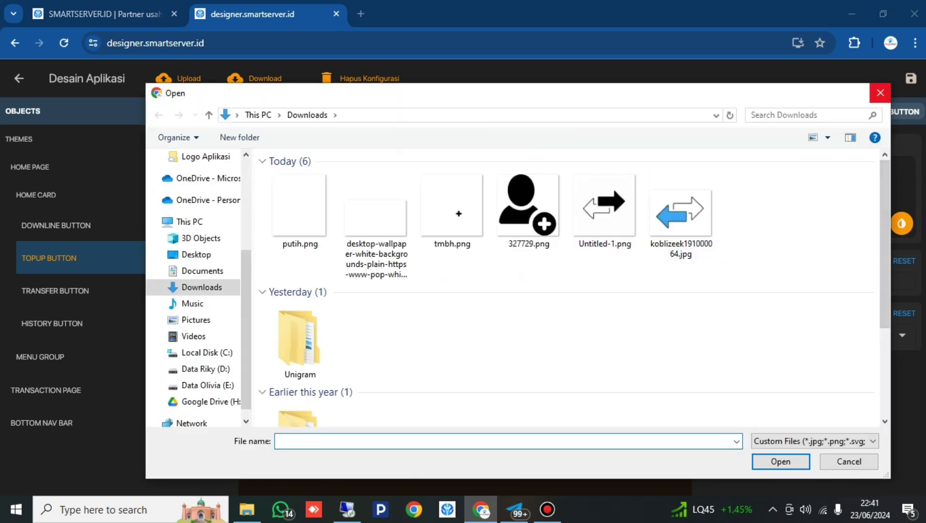
left_click(880, 93)
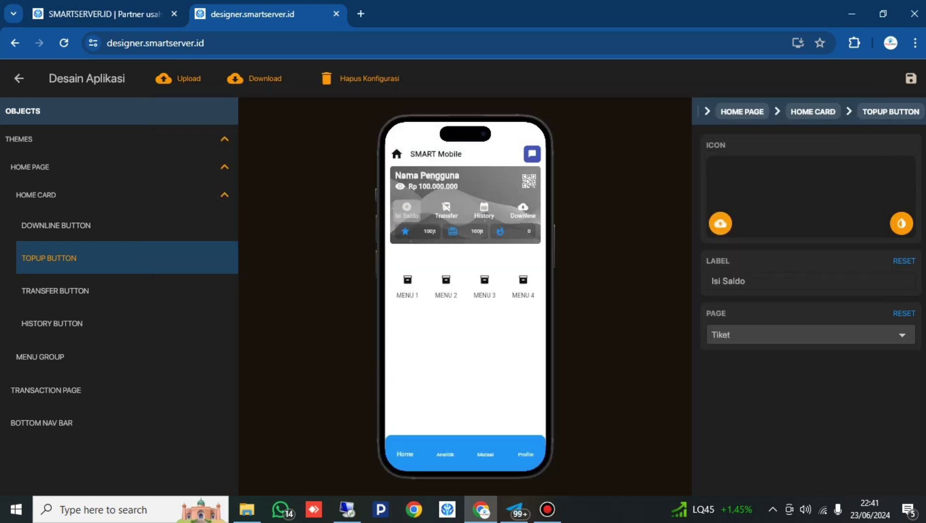
left_click(465, 205)
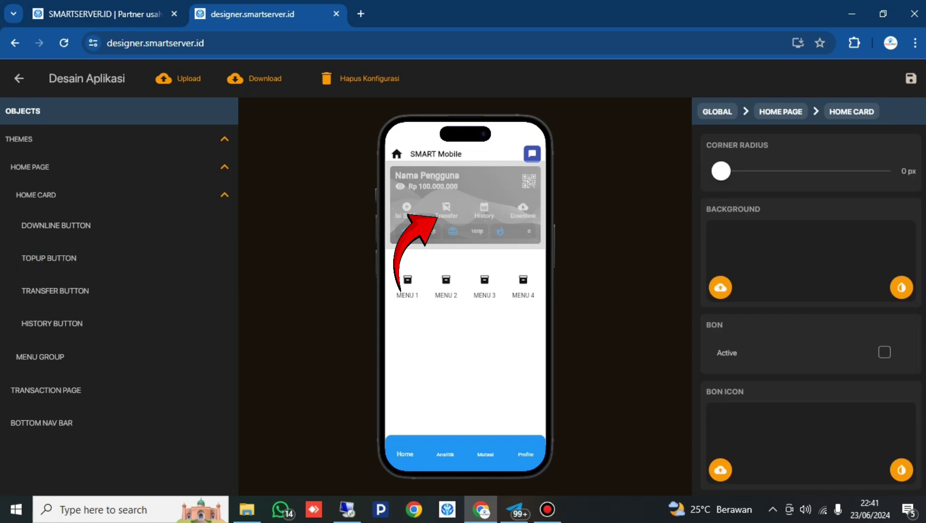
Step: Label the home card's transfer button Transfer Saldo and link it to the Transfer page
left_click(55, 291)
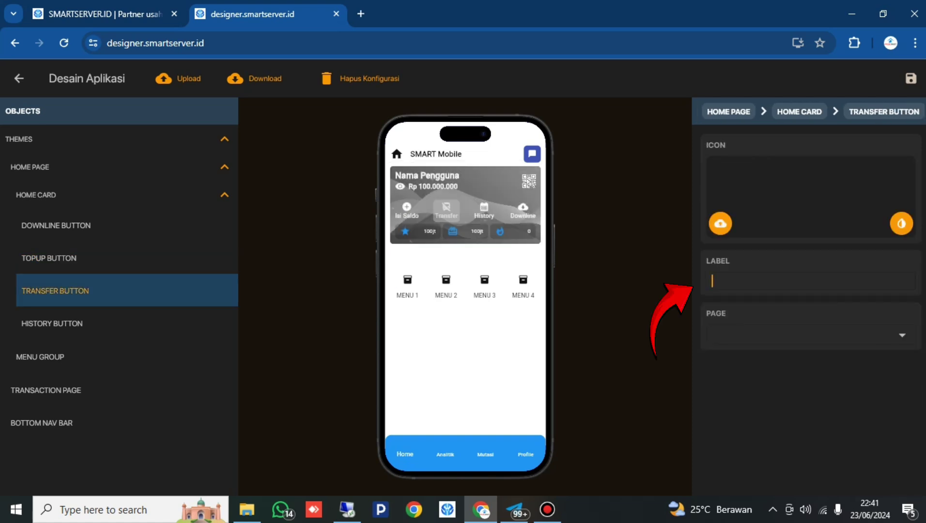
type("Tr")
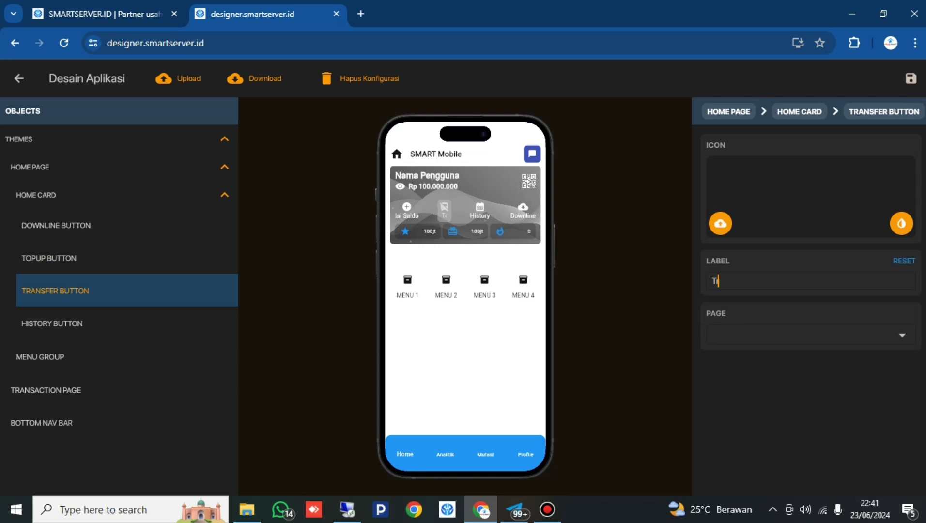
type("ansfer Sakdi")
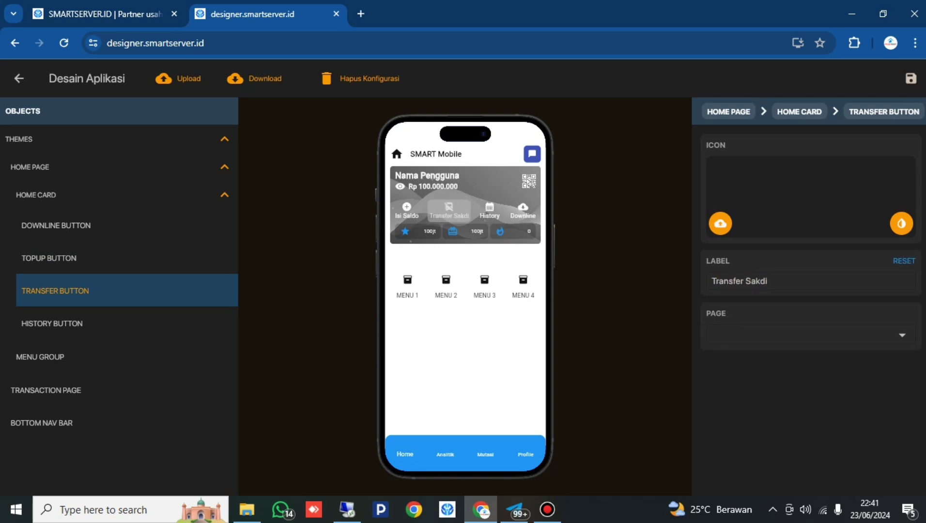
key("BackSpace")
key("BackSpace")
key("BackSpace")
type("ldo")
left_click(809, 335)
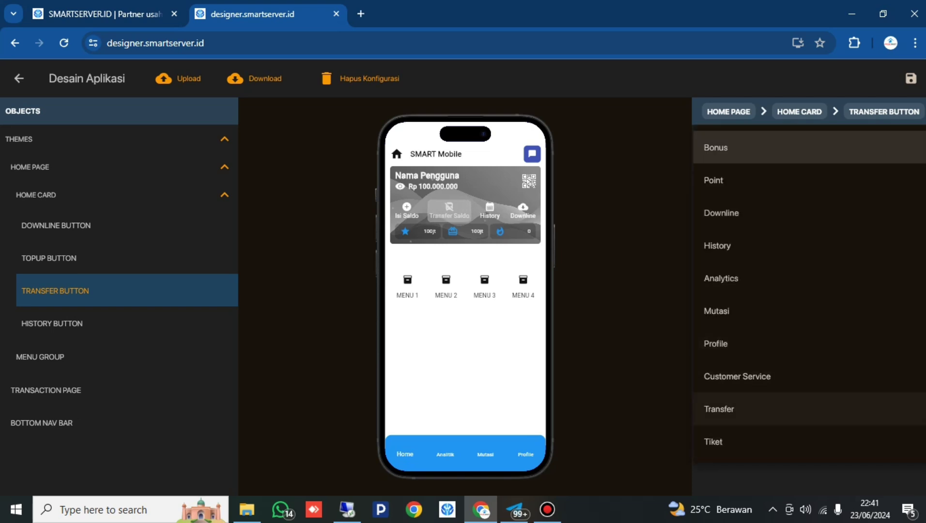
left_click(719, 409)
left_click(411, 241)
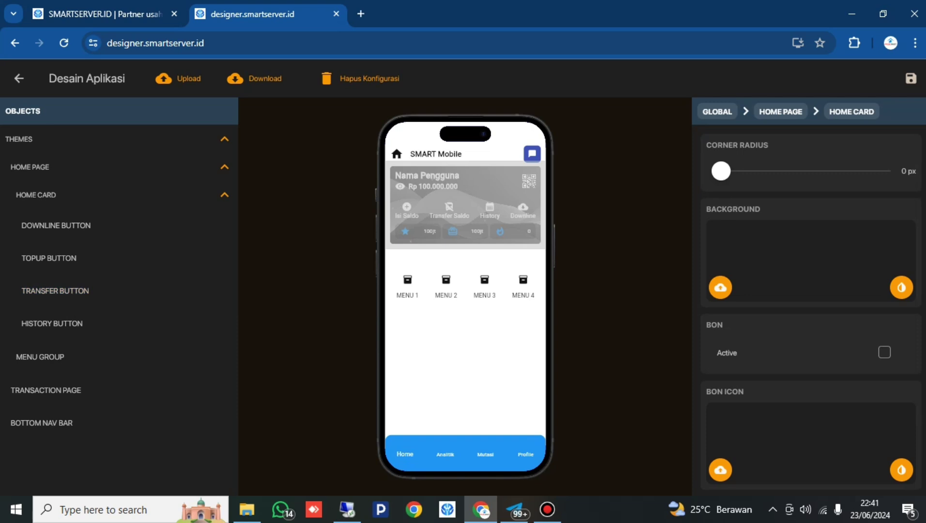
Step: Label the home card's history button Layanan and link it to the Customer Service page
left_click(489, 211)
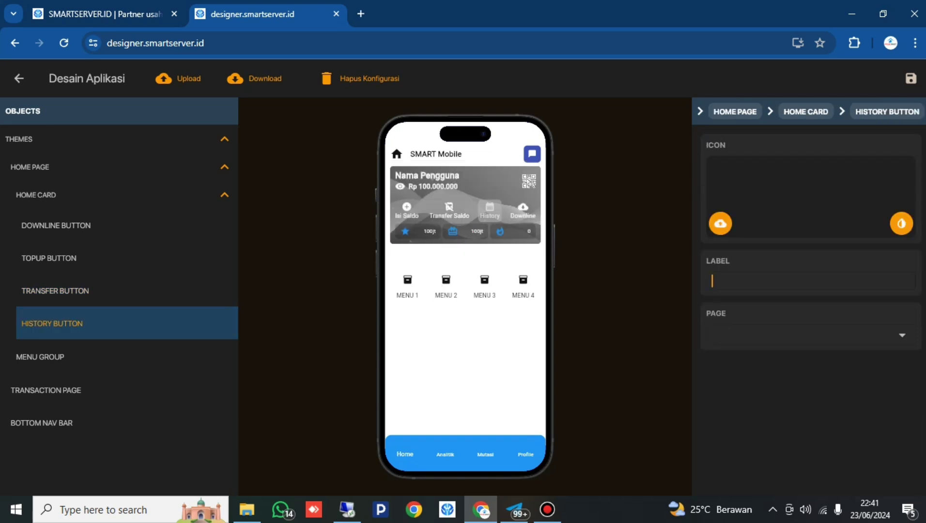
type("s")
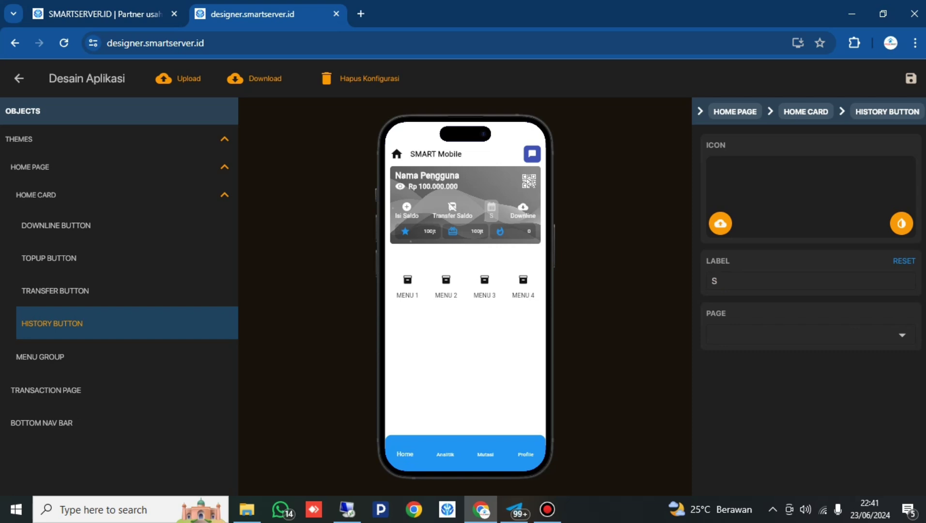
key("BackSpace")
type("Layanan")
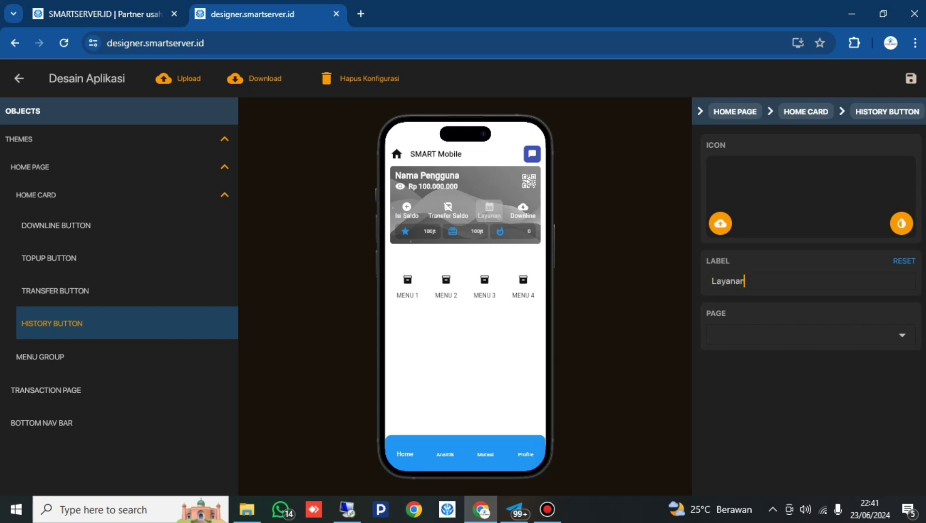
left_click(803, 334)
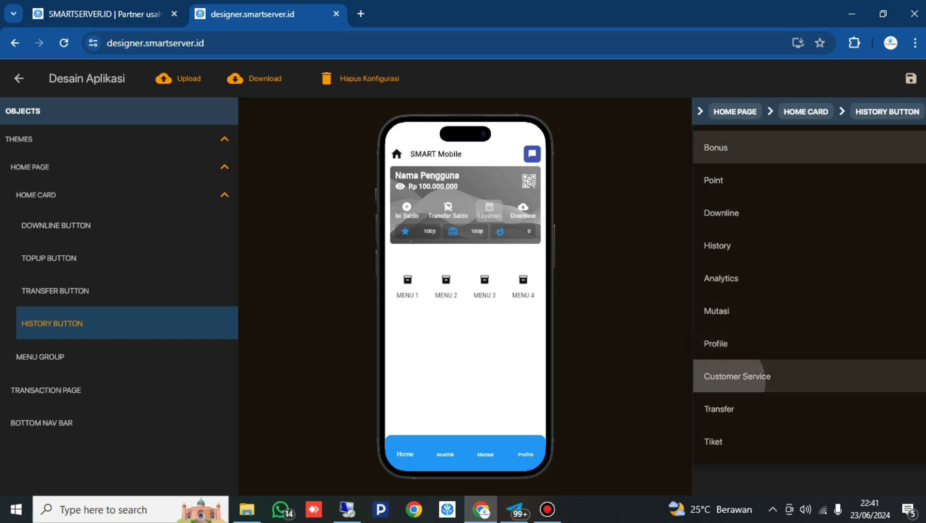
left_click(737, 377)
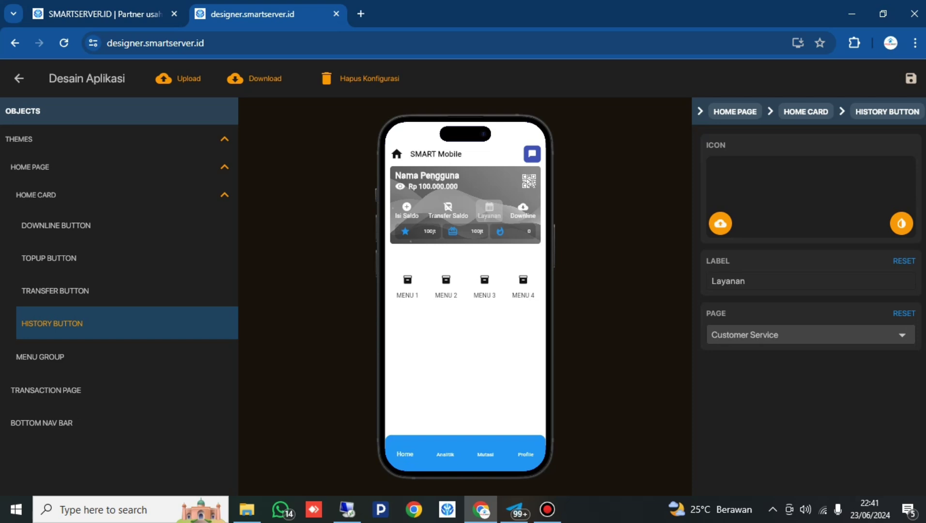
Step: Check the label and page settings of the top-up, history and downline buttons
left_click(62, 328)
left_click(49, 258)
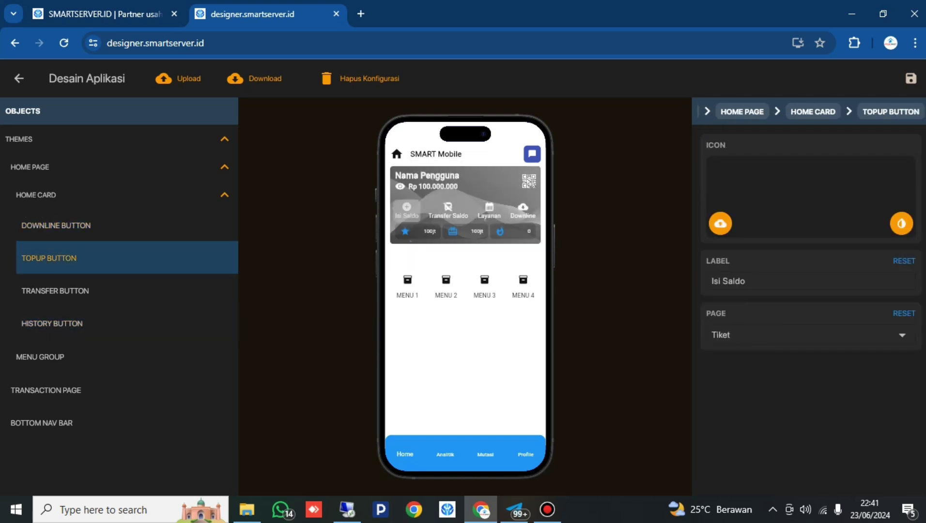
left_click(52, 322)
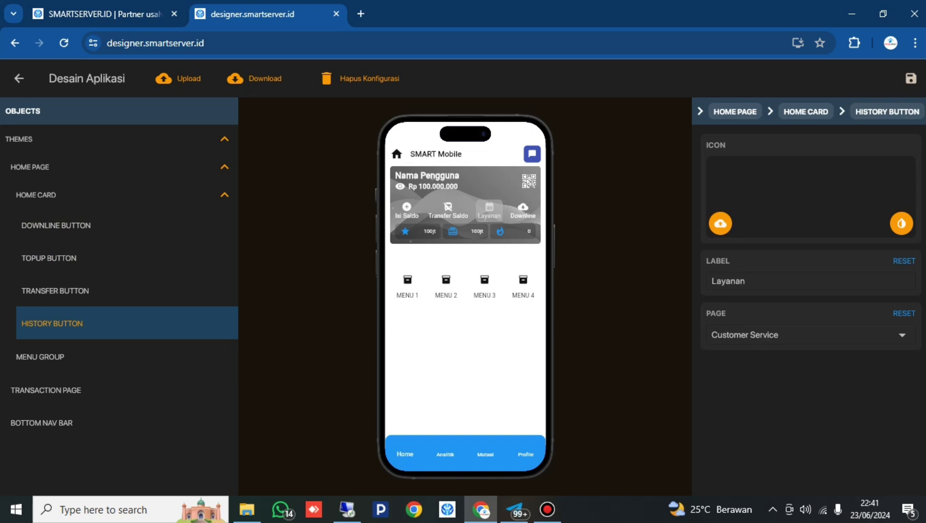
left_click(56, 225)
left_click(52, 323)
Step: Set the home card's BON option to inactive by switching it on and off again
left_click(36, 195)
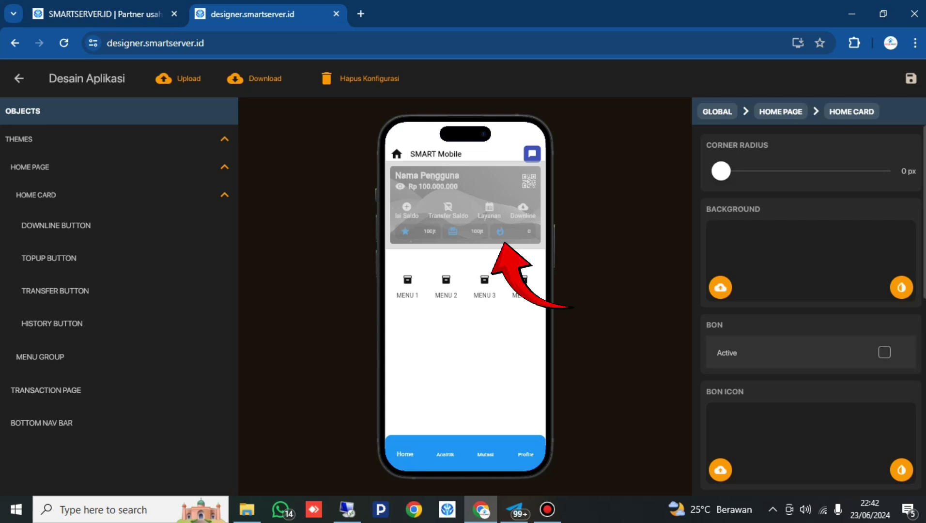
left_click(883, 352)
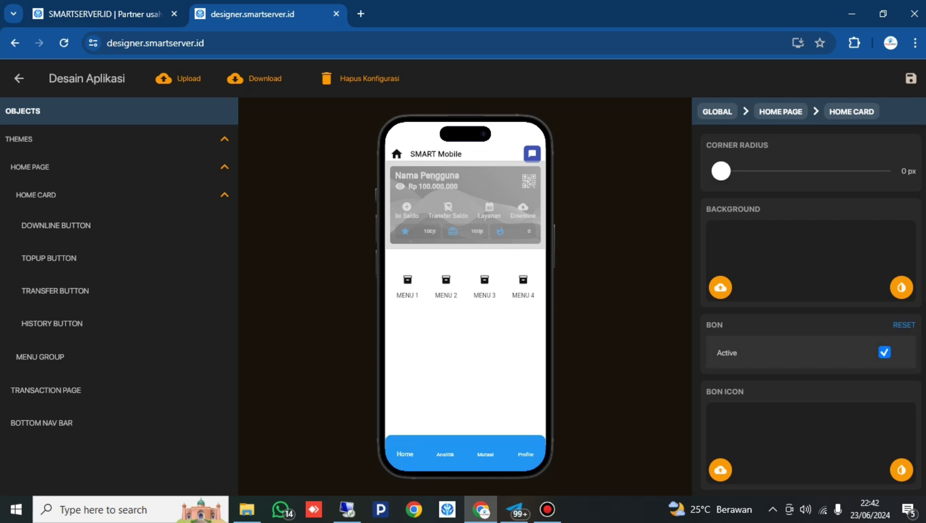
left_click(883, 352)
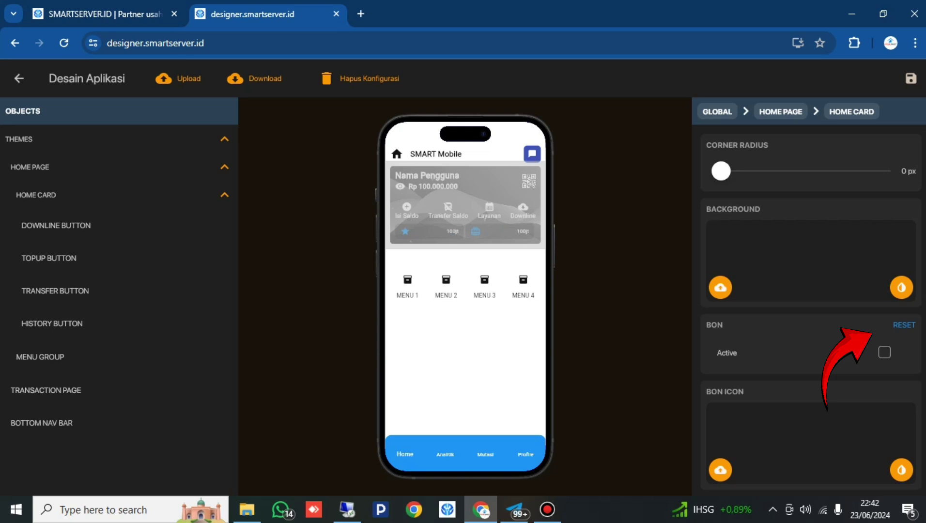
Step: Set the home card's POIN and BONUS options to inactive by switching each on and off again
scroll(810, 310, "down", 4)
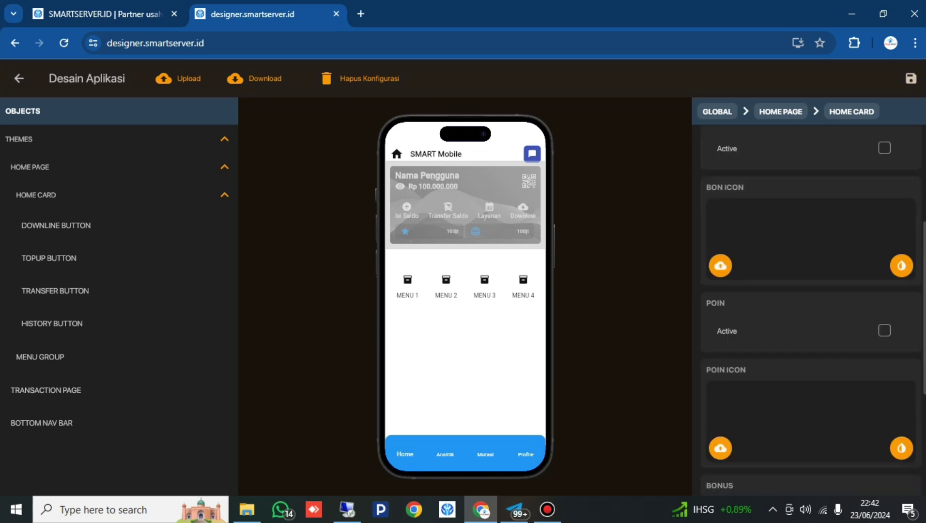
left_click(884, 331)
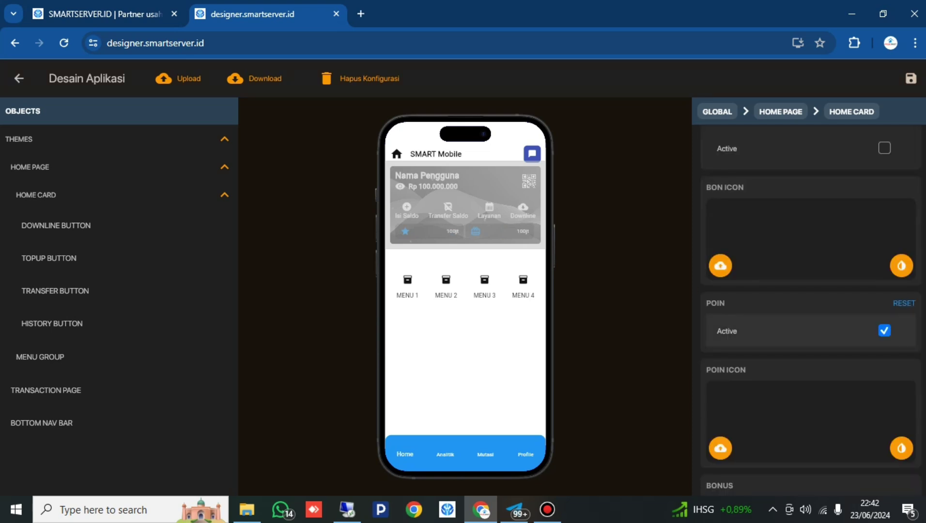
left_click(884, 330)
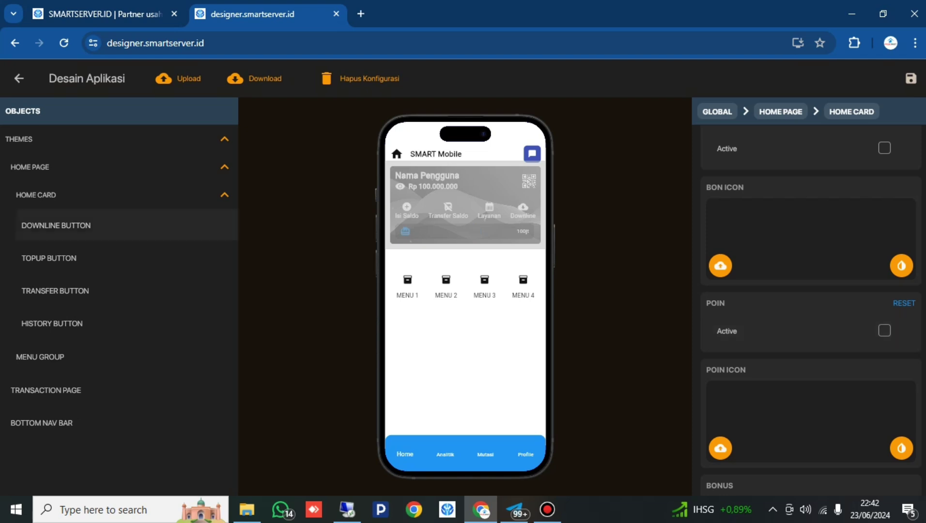
scroll(884, 330, "down", 1)
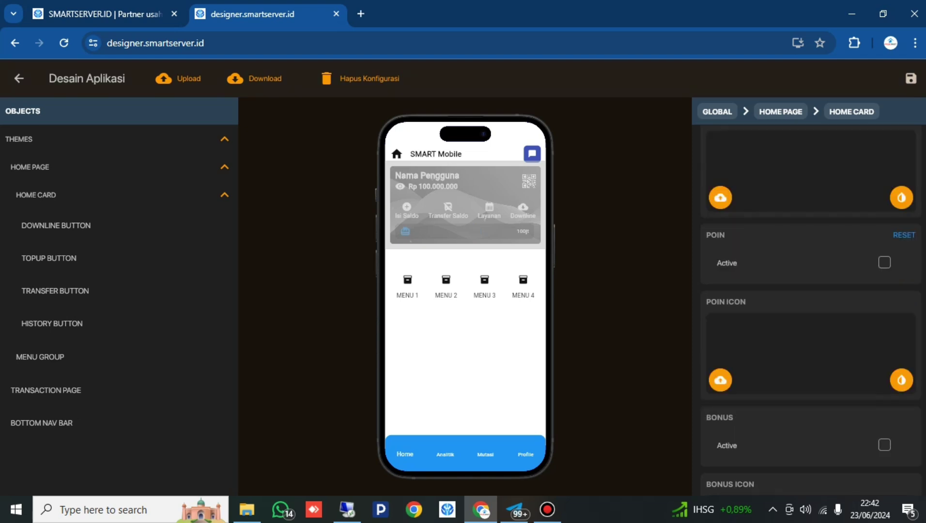
scroll(884, 377, "down", 1)
left_click(884, 377)
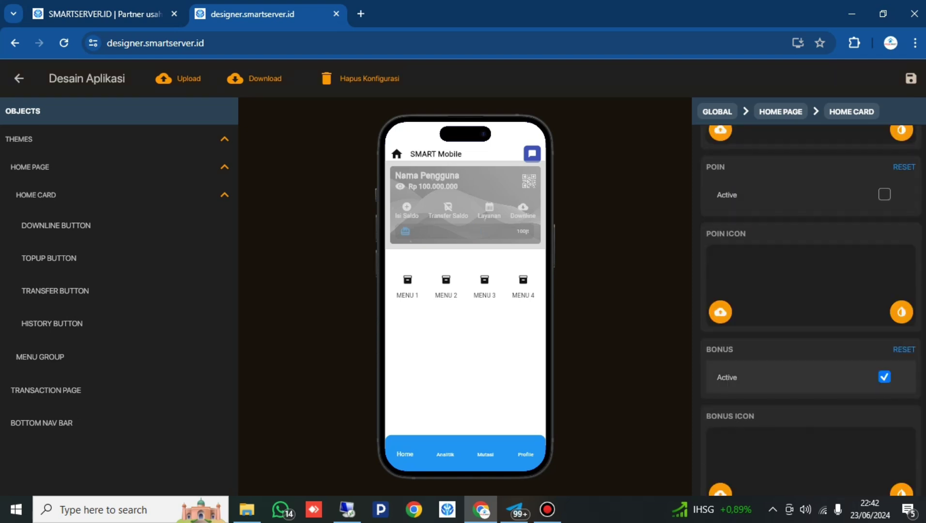
left_click(884, 377)
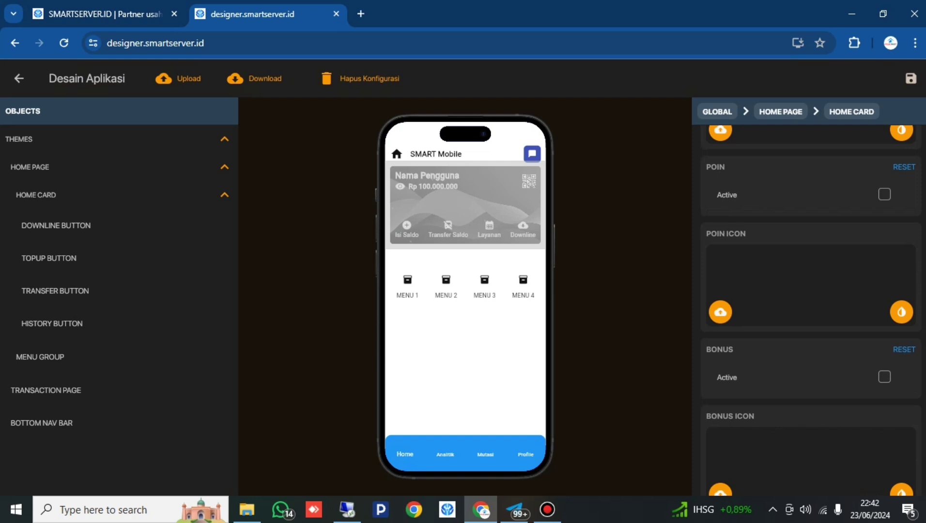
Step: Activate both the POIN and BONUS options of the home card
scroll(810, 310, "up", 1)
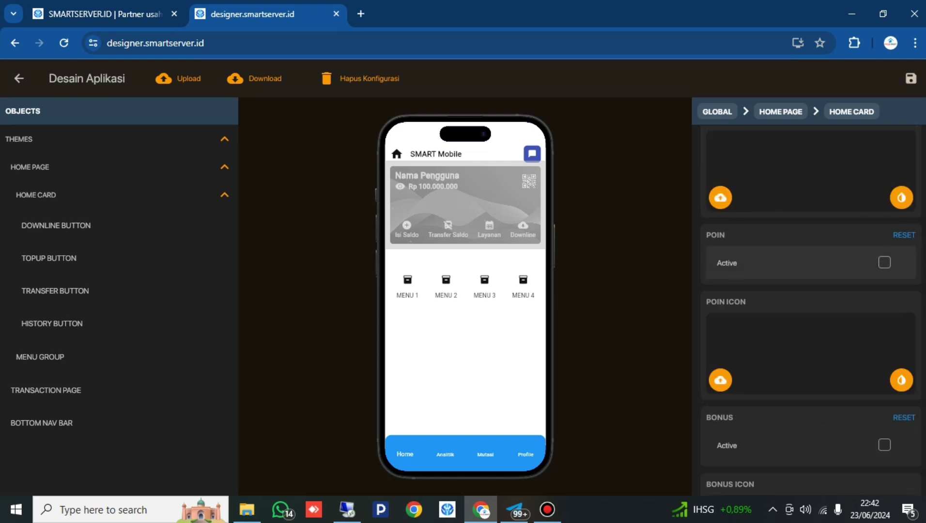
left_click(884, 263)
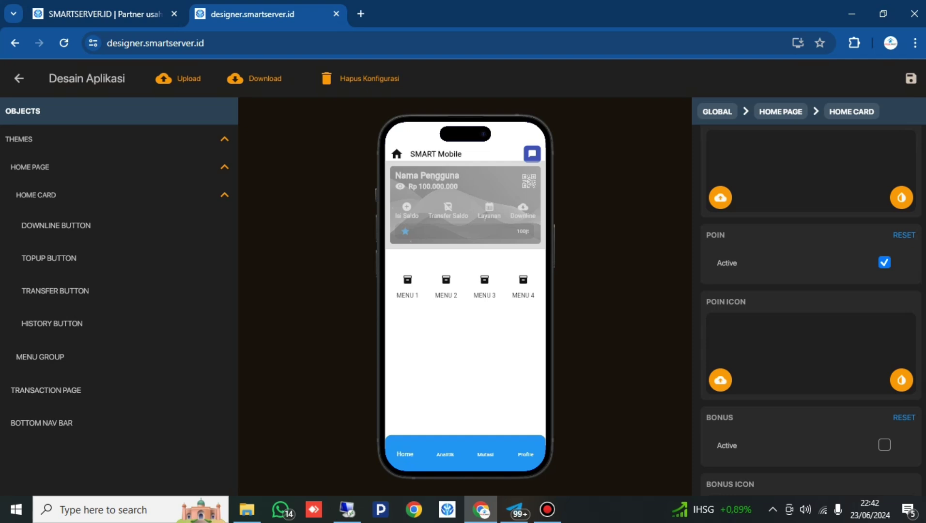
scroll(810, 309, "down", 1)
left_click(884, 377)
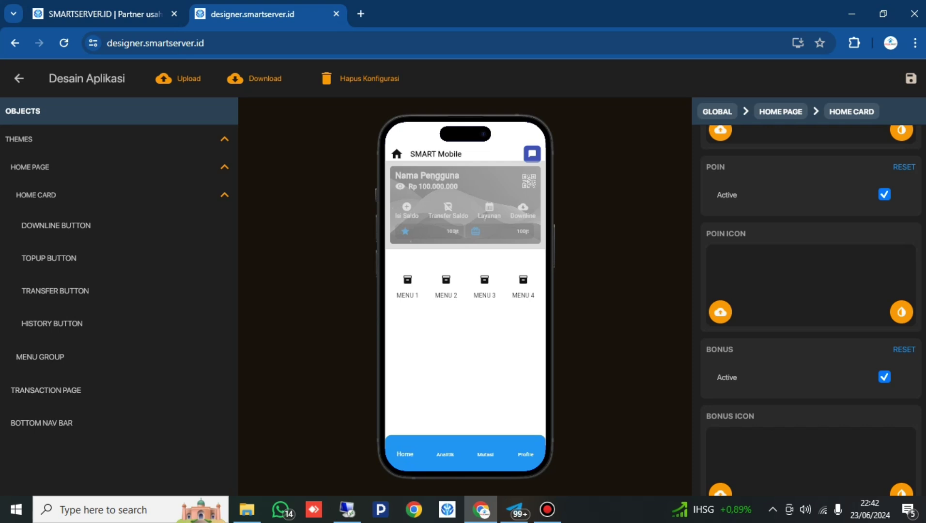
Step: Examine the home page menu group's background, color, title and menu icon settings
left_click(464, 286)
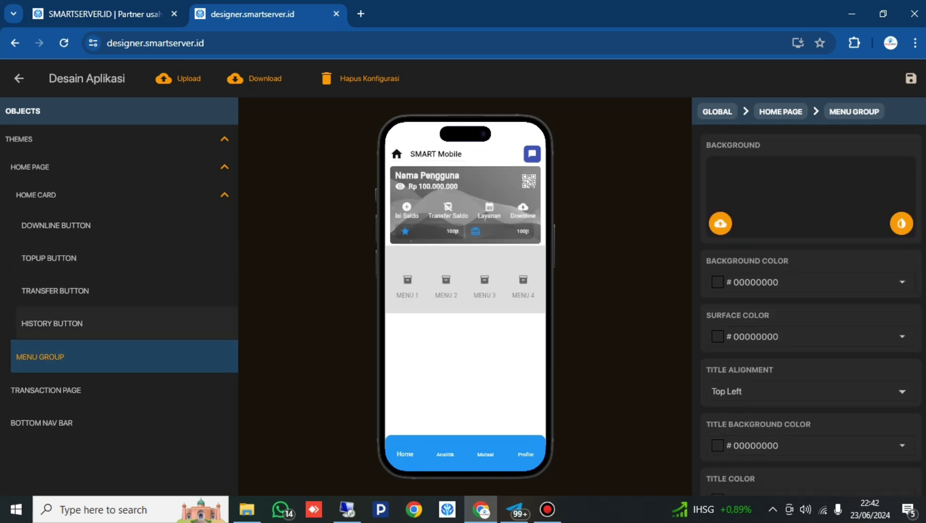
scroll(810, 310, "down", 3)
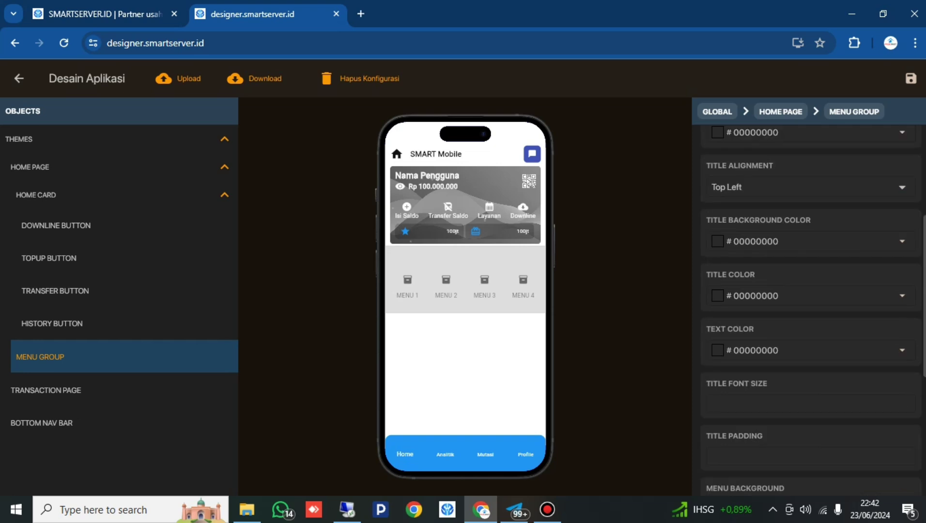
scroll(810, 310, "down", 4)
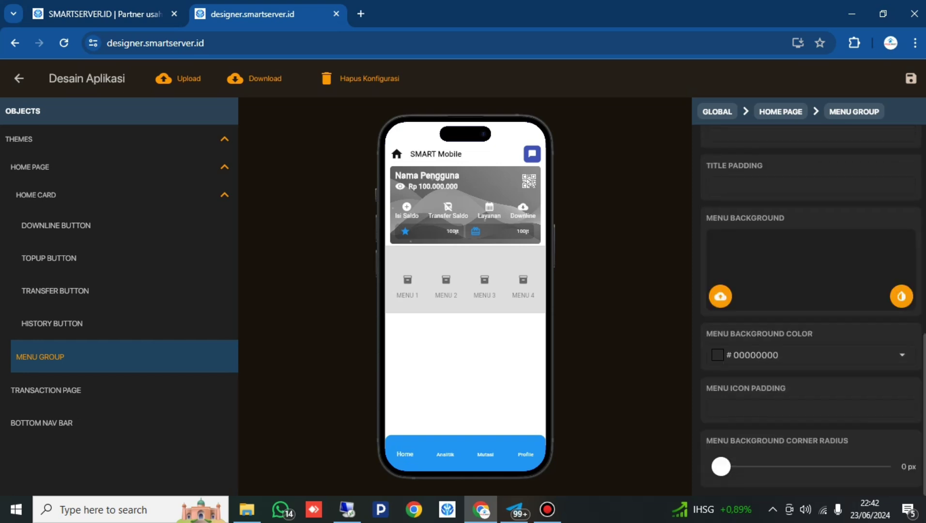
scroll(810, 310, "up", 2)
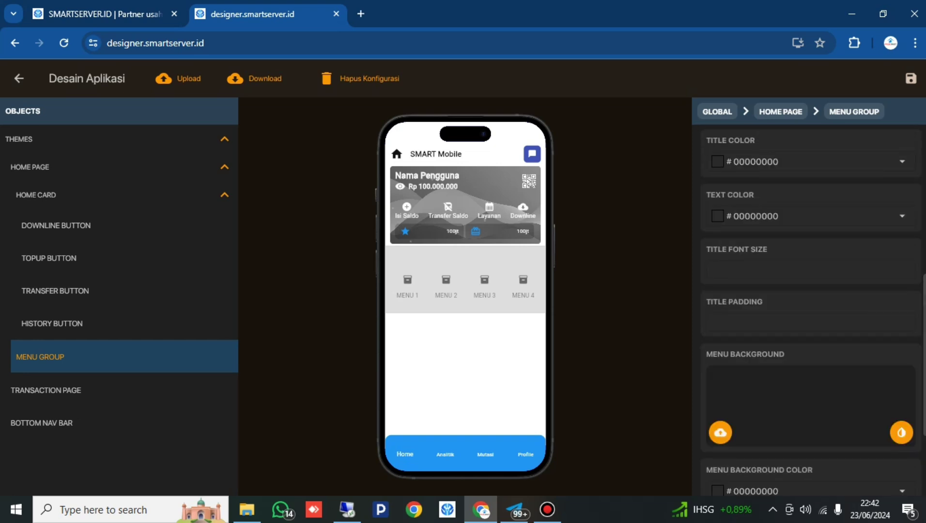
scroll(810, 310, "down", 2)
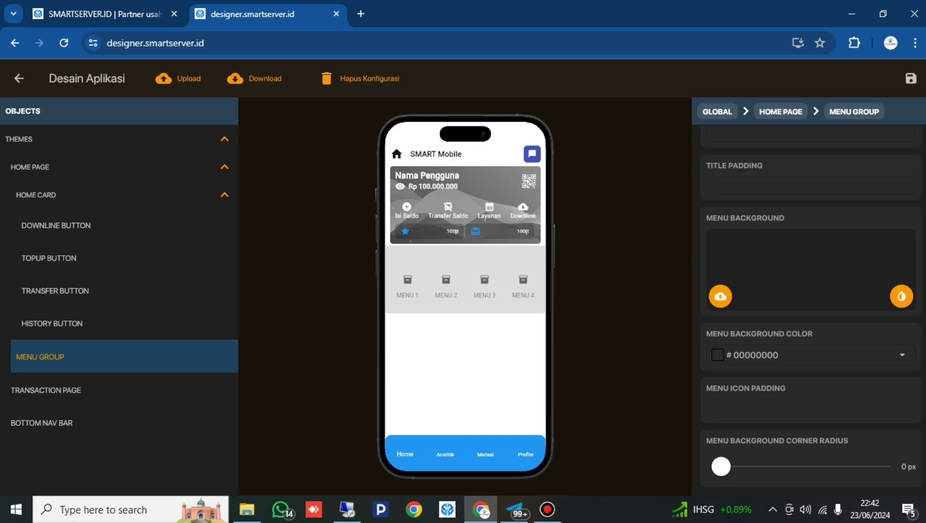
scroll(808, 310, "up", 5)
scroll(807, 310, "down", 5)
Step: Try Center, Space Between and End as the transaction page's main axis alignment and settle on Start
left_click(46, 390)
left_click(810, 166)
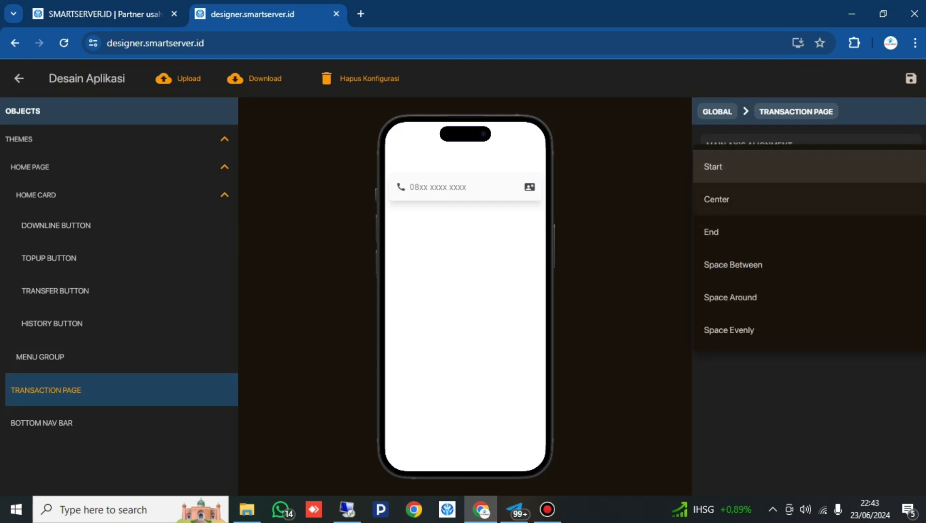
left_click(715, 199)
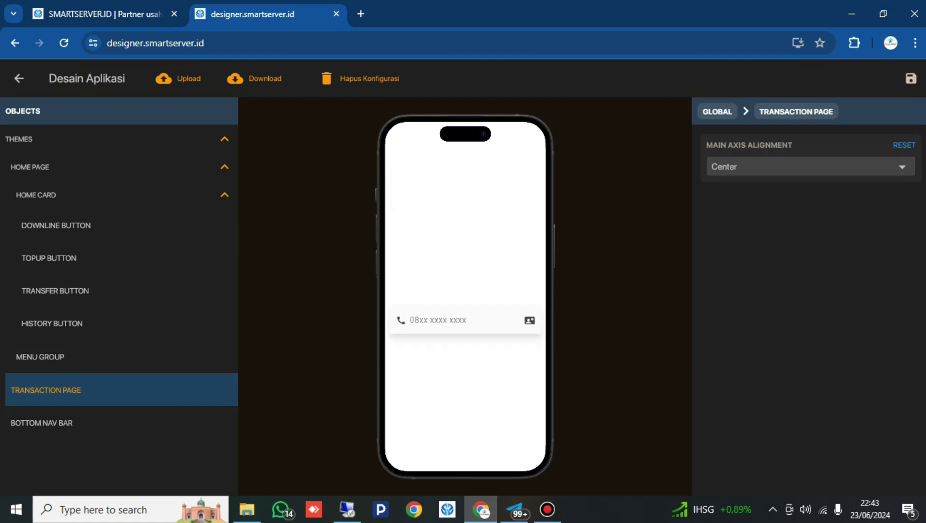
left_click(809, 166)
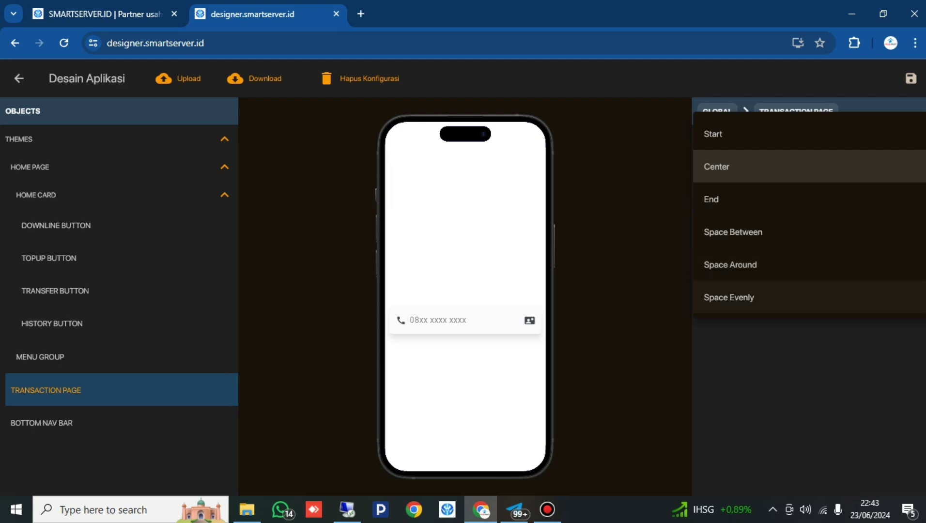
left_click(732, 232)
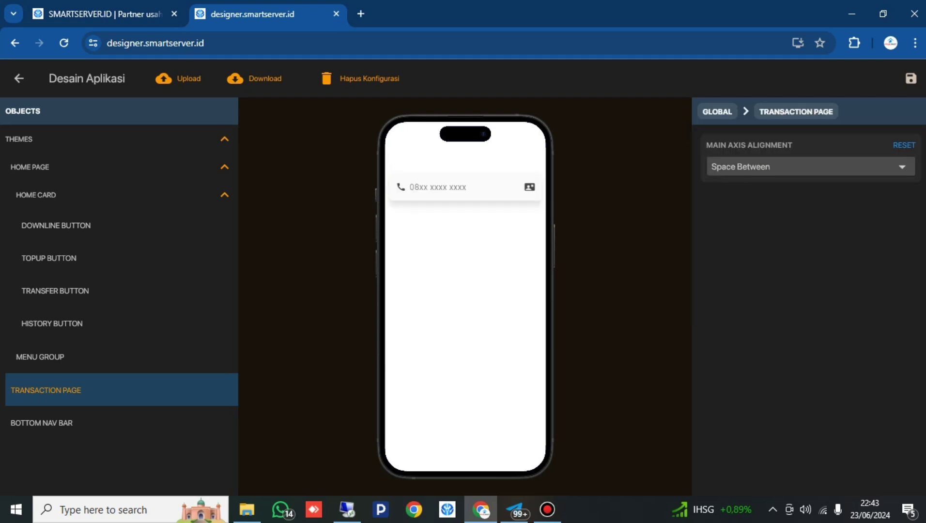
left_click(810, 166)
left_click(711, 179)
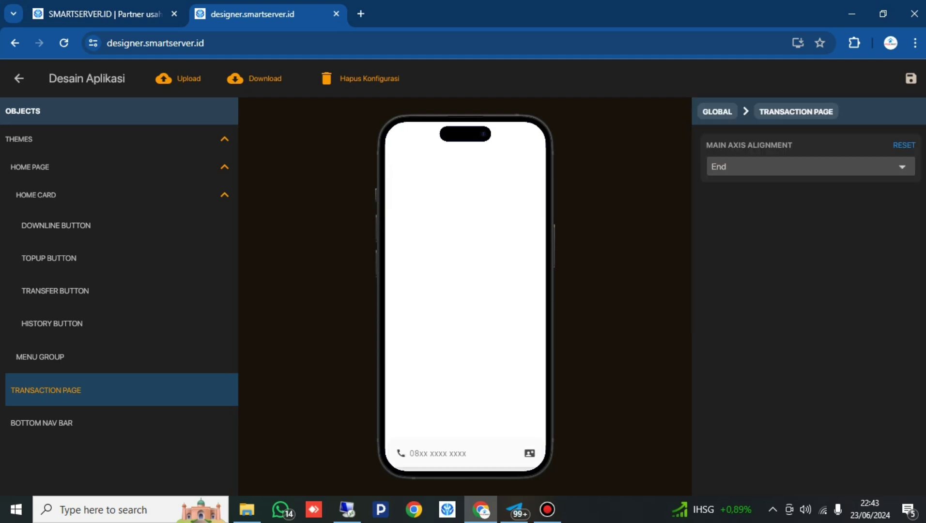
left_click(717, 166)
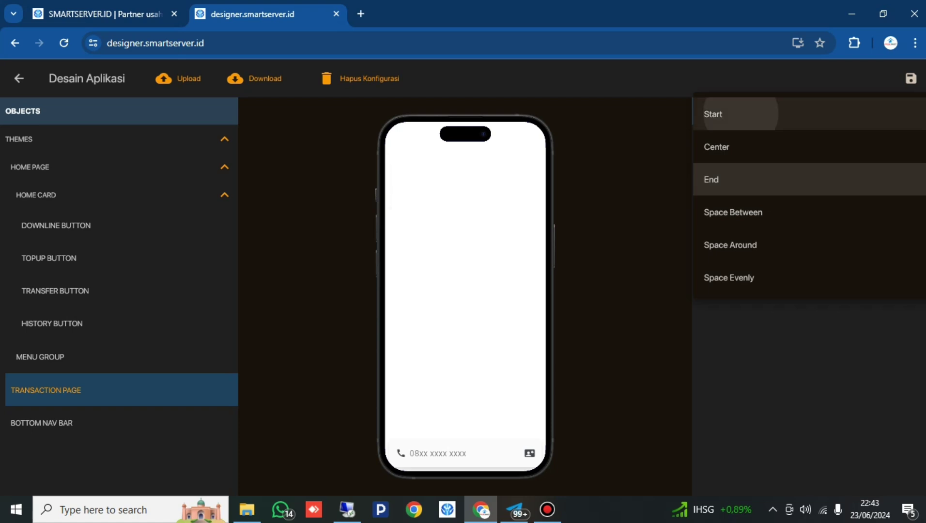
left_click(714, 114)
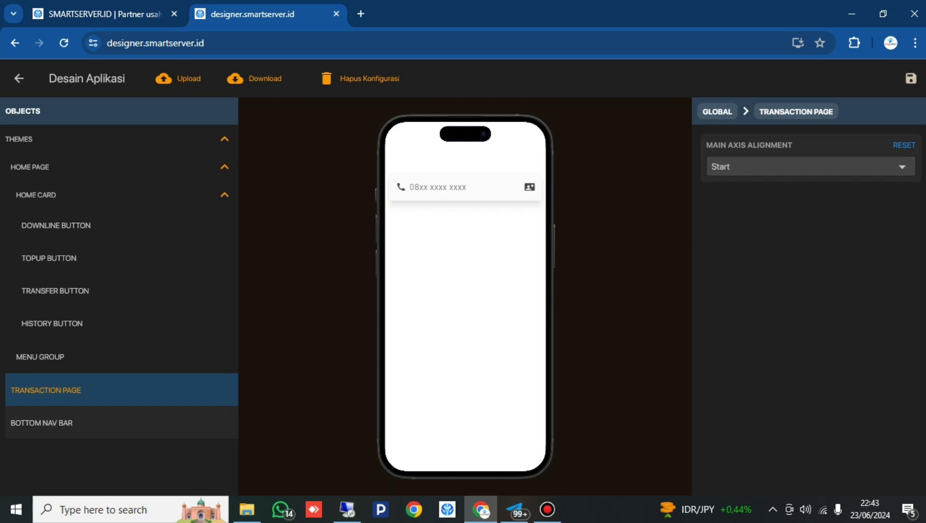
Step: Look over the settings of the bottom nav bar and the home card's top-up and transfer buttons
left_click(72, 423)
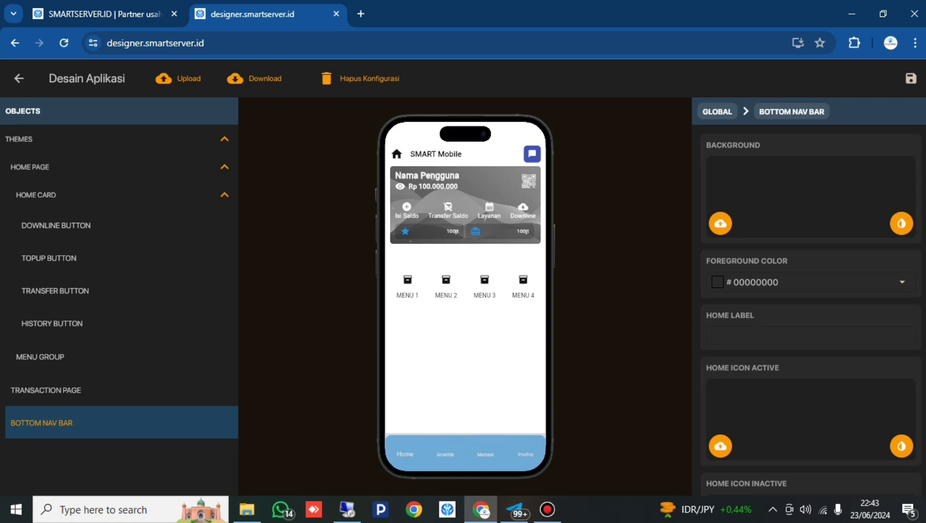
left_click(48, 258)
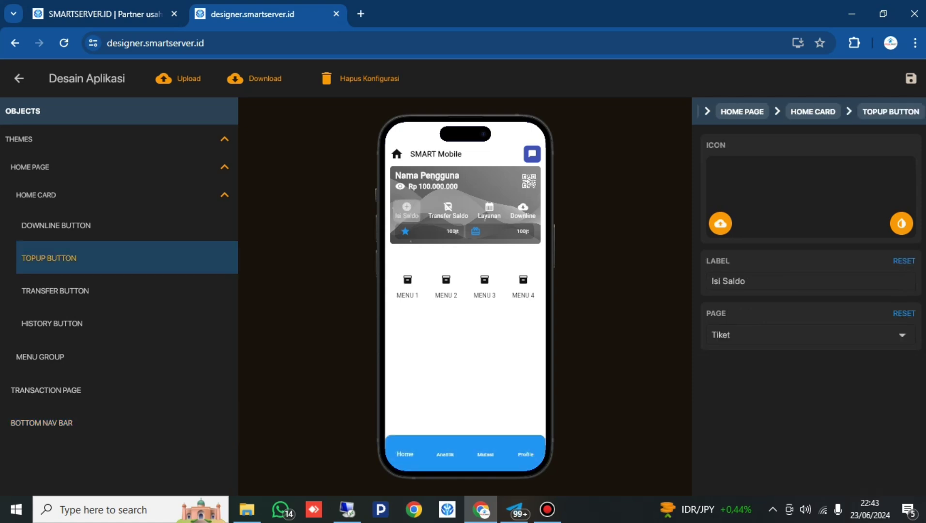
left_click(55, 290)
Step: Set the home card's corner radius to 0 px
left_click(465, 186)
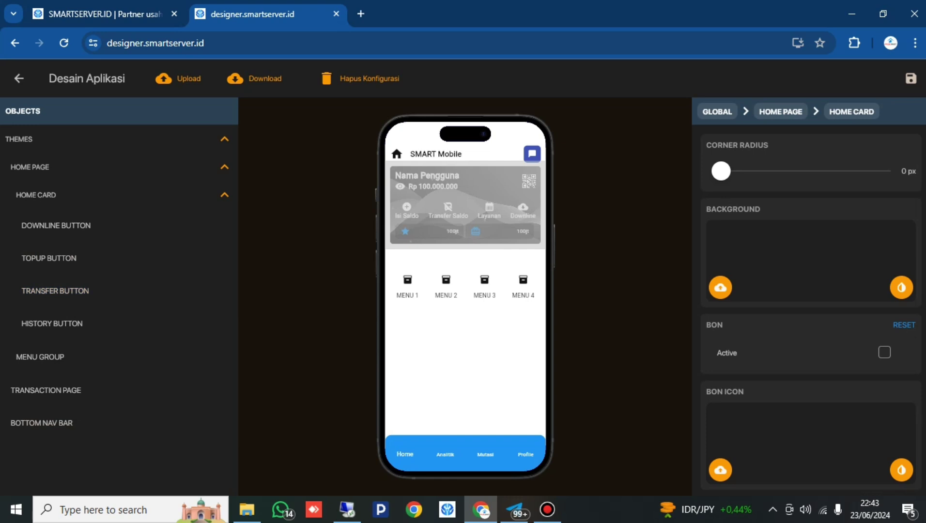
left_click(407, 211)
left_click(465, 187)
mouse_move(720, 171)
left_mouse_down()
mouse_move(873, 171)
mouse_move(720, 171)
left_mouse_up()
Step: Set the bottom nav bar's Statistik label to Laporan
left_click(41, 423)
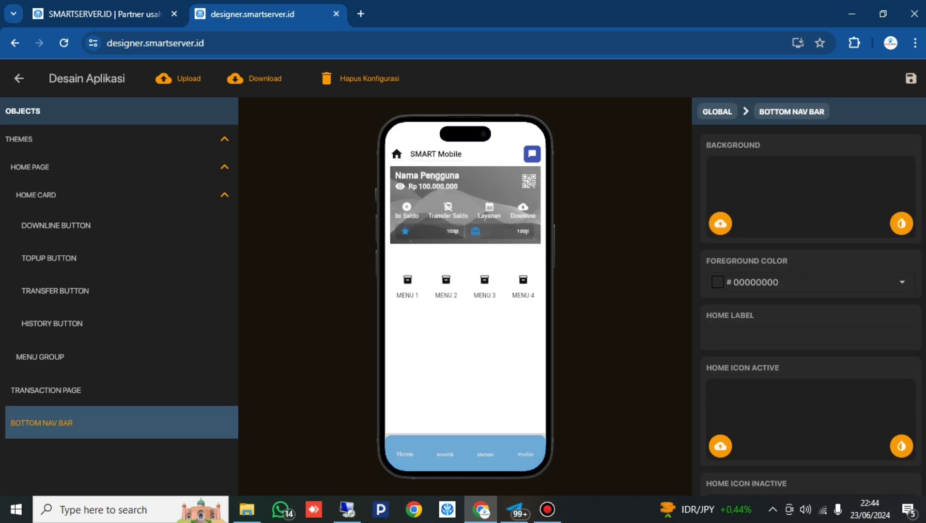
scroll(809, 310, "down", 1)
left_click(712, 266)
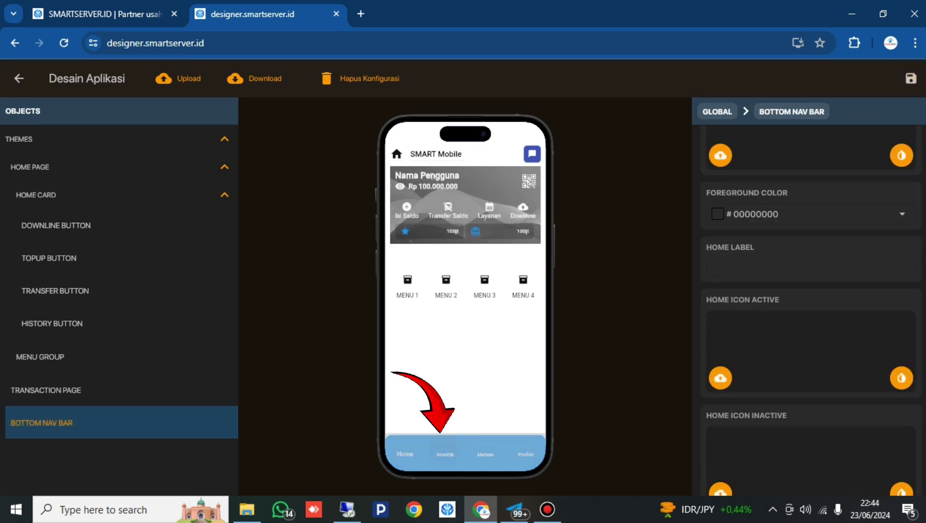
scroll(810, 310, "down", 5)
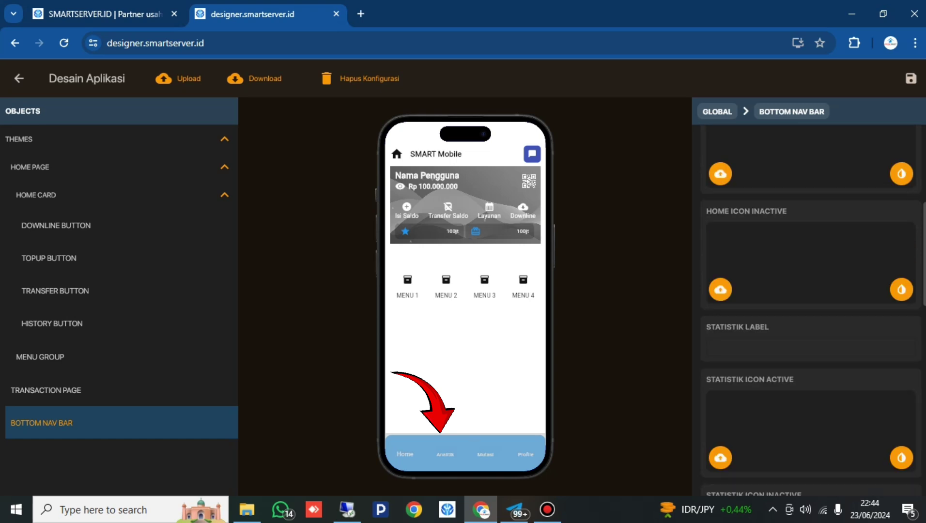
left_click(712, 348)
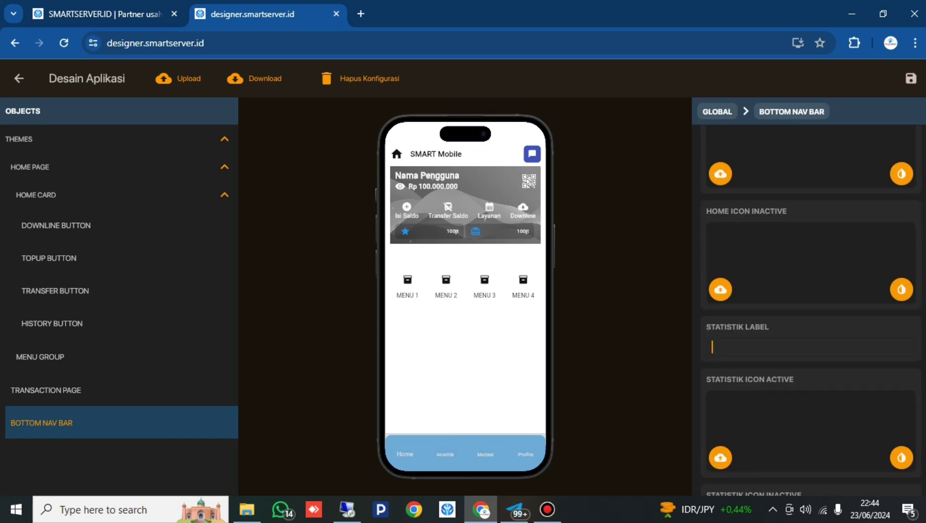
type("Laporan")
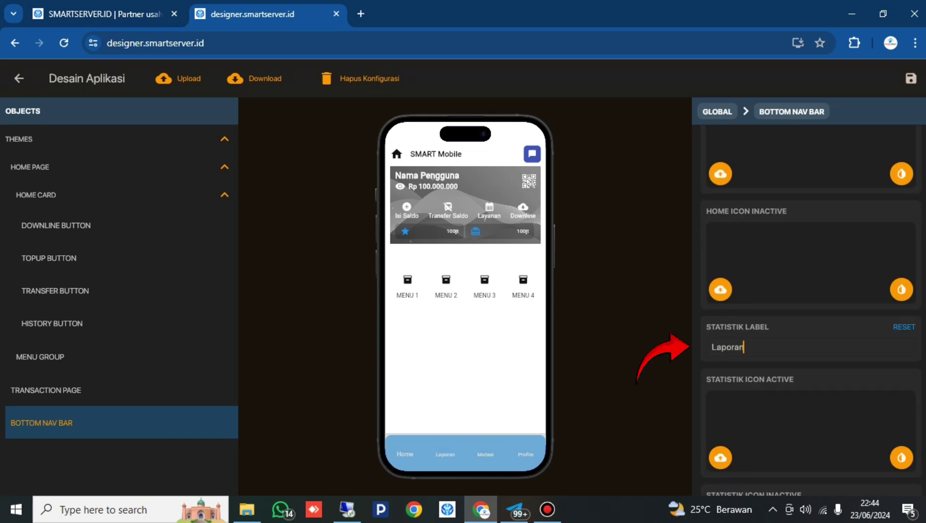
scroll(810, 310, "down", 2)
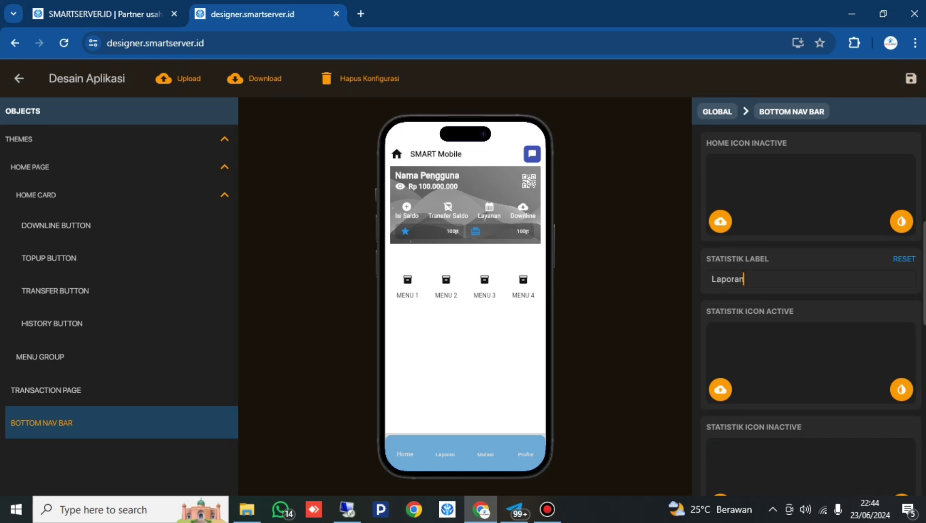
Step: Set the bottom nav bar's profile label to Akun and return to the global theme settings
left_click(30, 166)
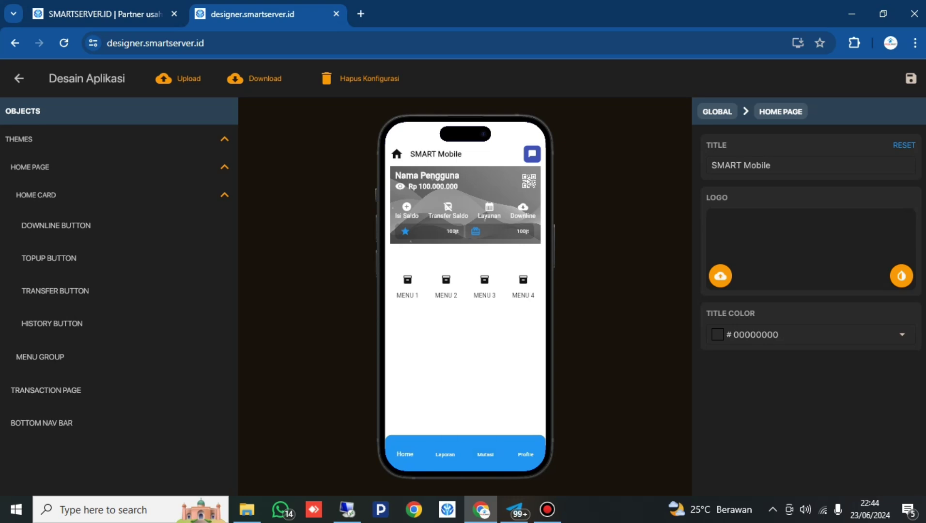
left_click(41, 423)
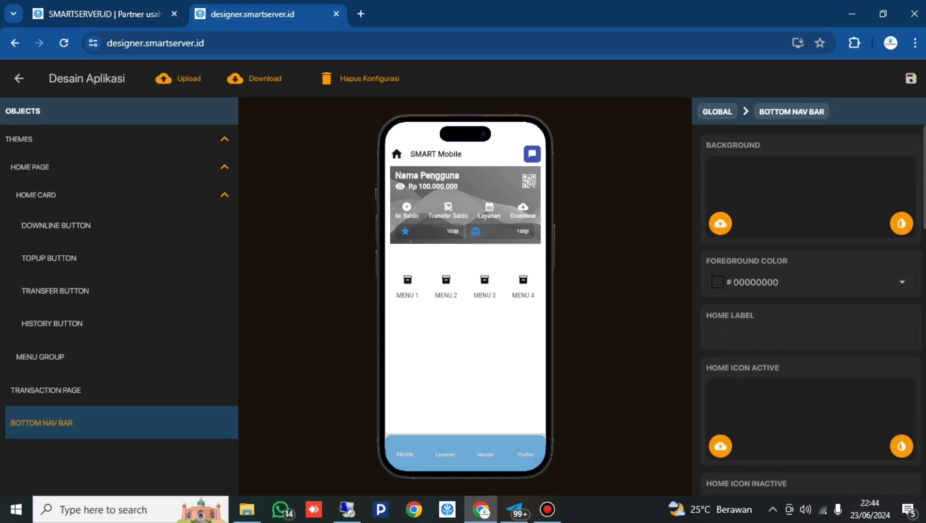
scroll(809, 310, "down", 15)
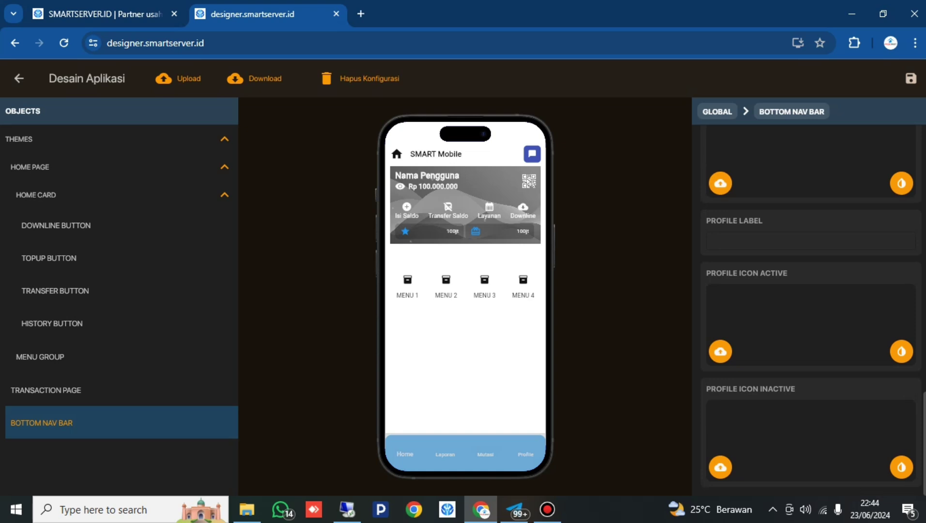
left_click(711, 241)
type("A")
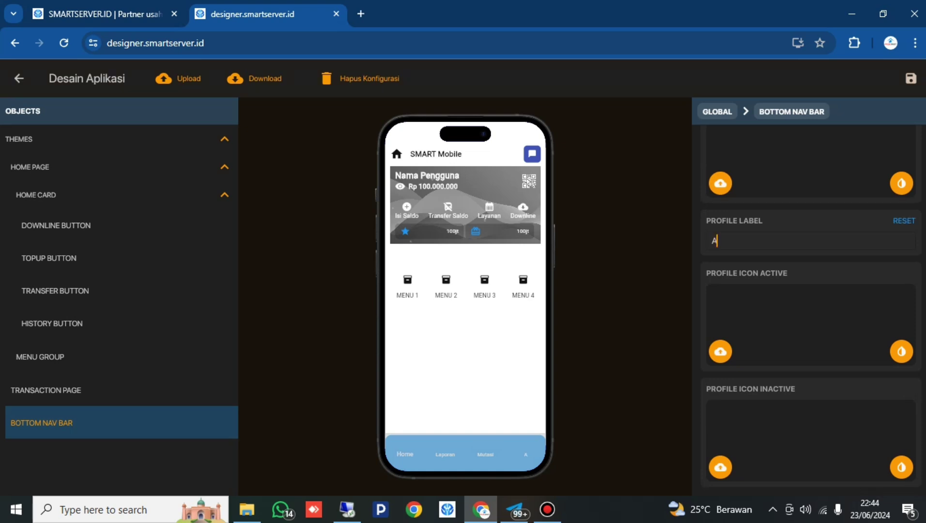
type("kun")
left_click(117, 139)
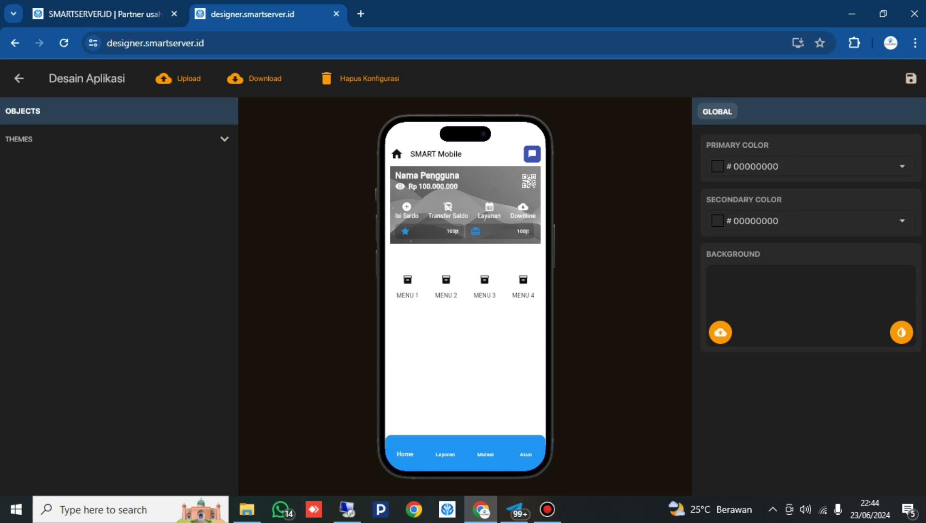
Step: Check the image picker for the global background without choosing a file, and view the transaction page and home page settings
left_click(720, 332)
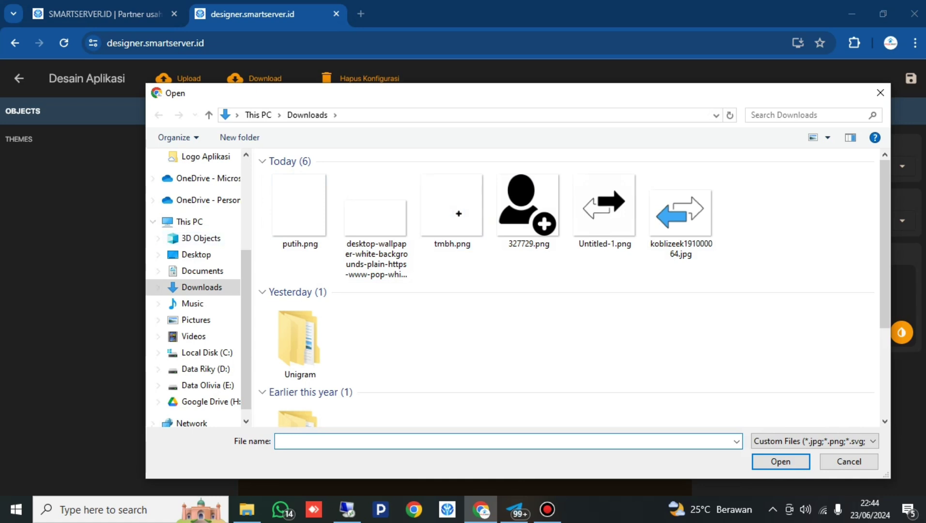
left_click(879, 93)
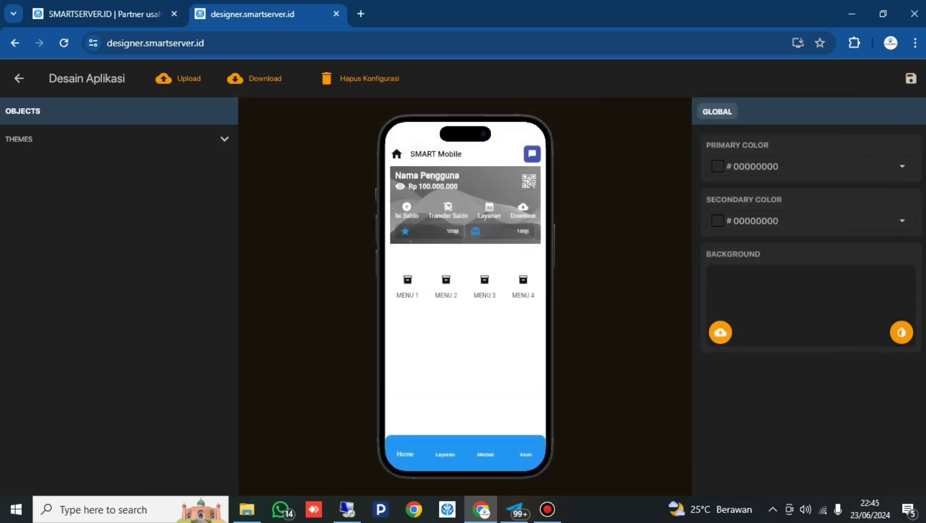
left_click(224, 139)
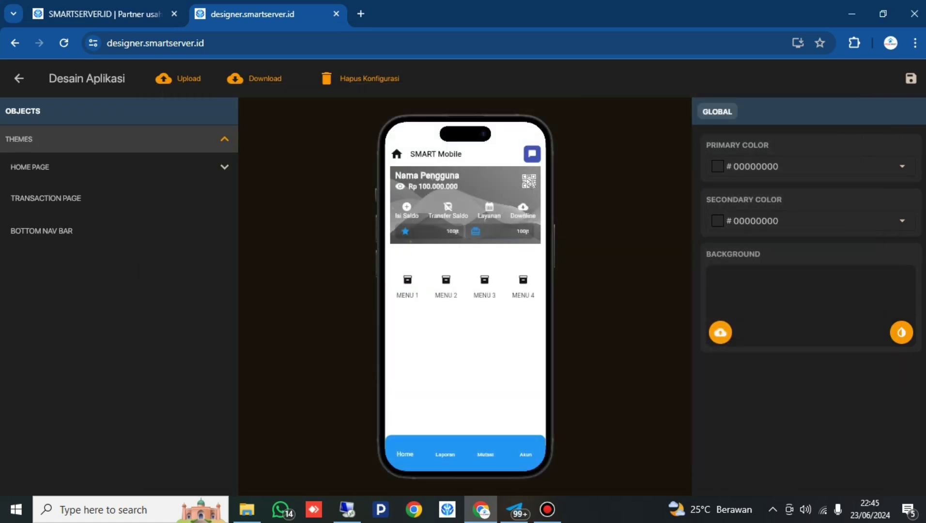
left_click(121, 197)
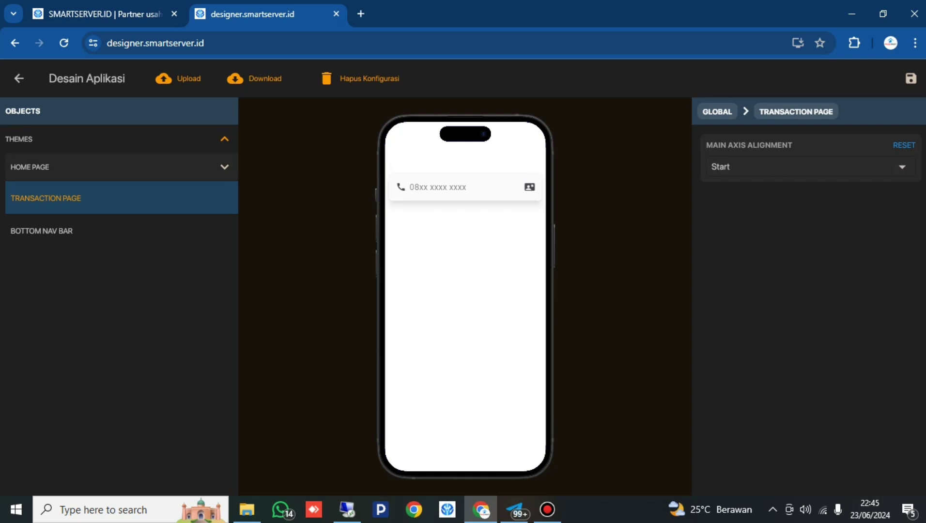
left_click(194, 167)
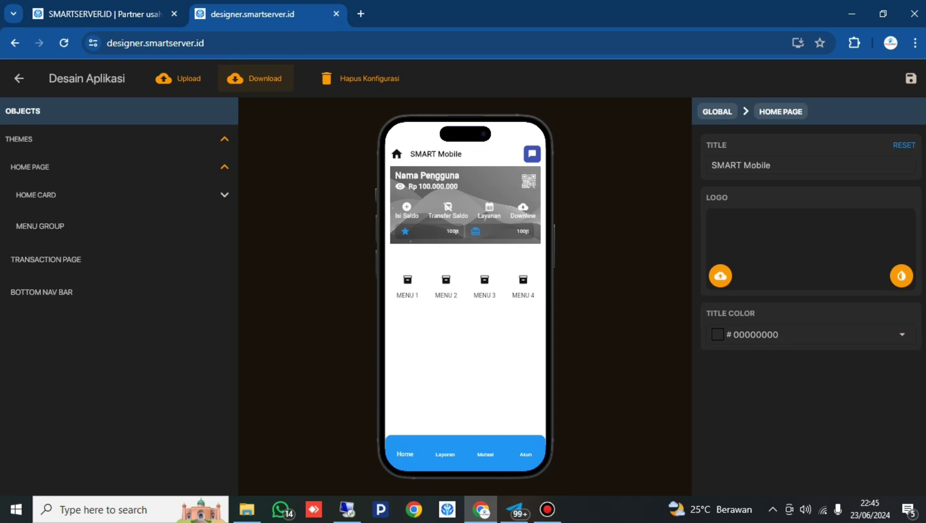
Step: View the dialogs for downloading the design as theme.zip and for uploading a ZIP theme, cancelling both
left_click(255, 78)
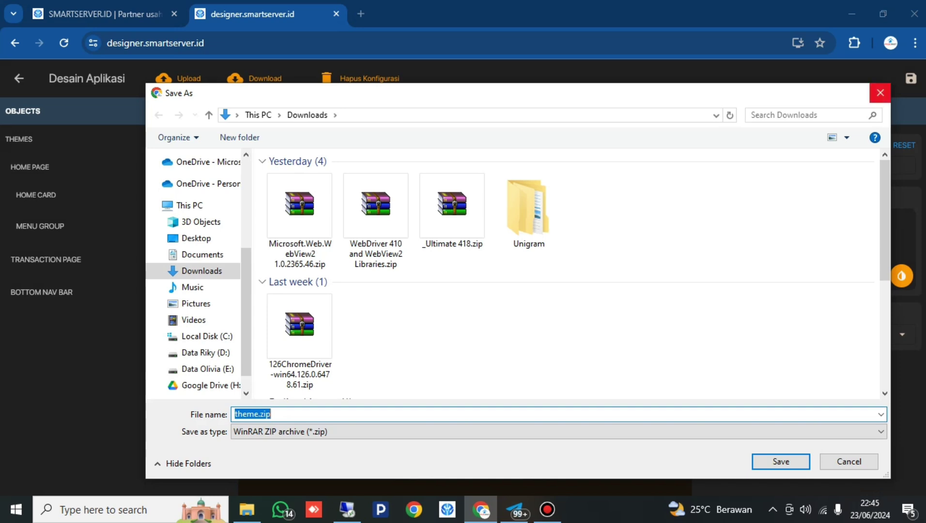
left_click(880, 93)
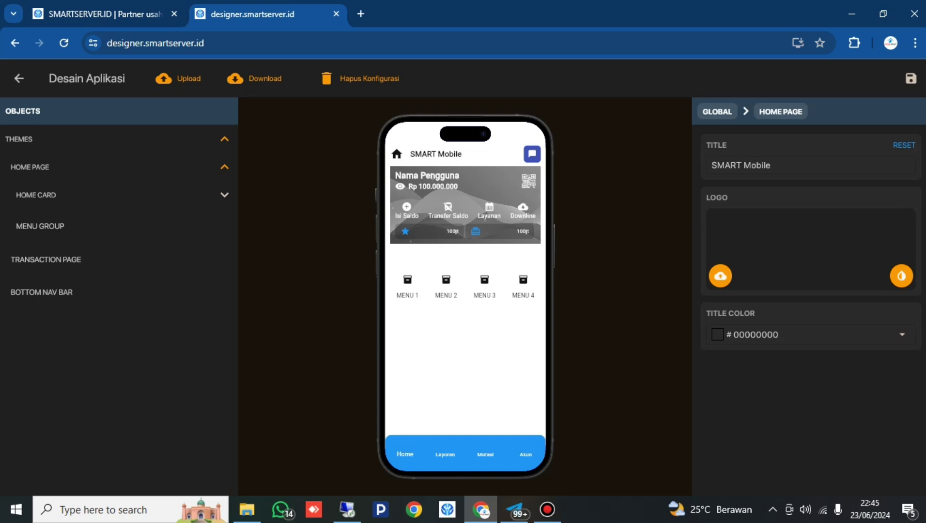
left_click(177, 78)
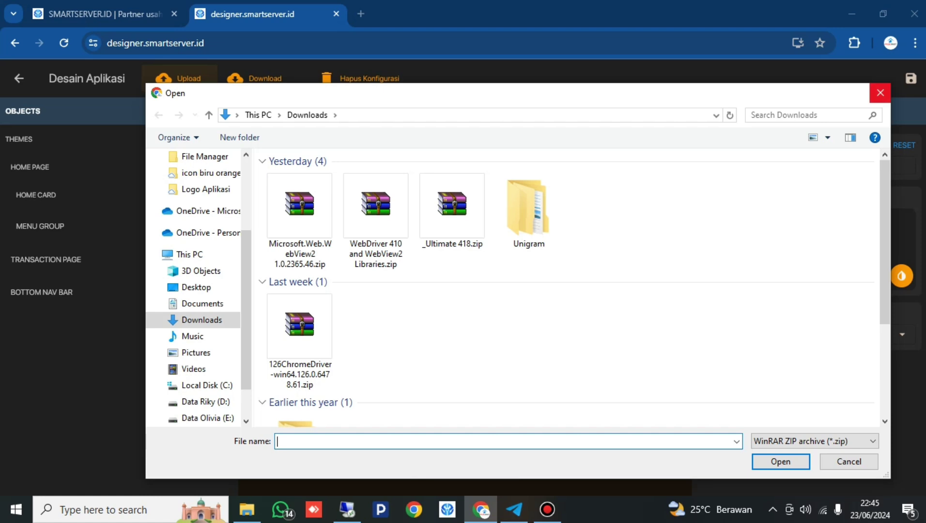
left_click(880, 92)
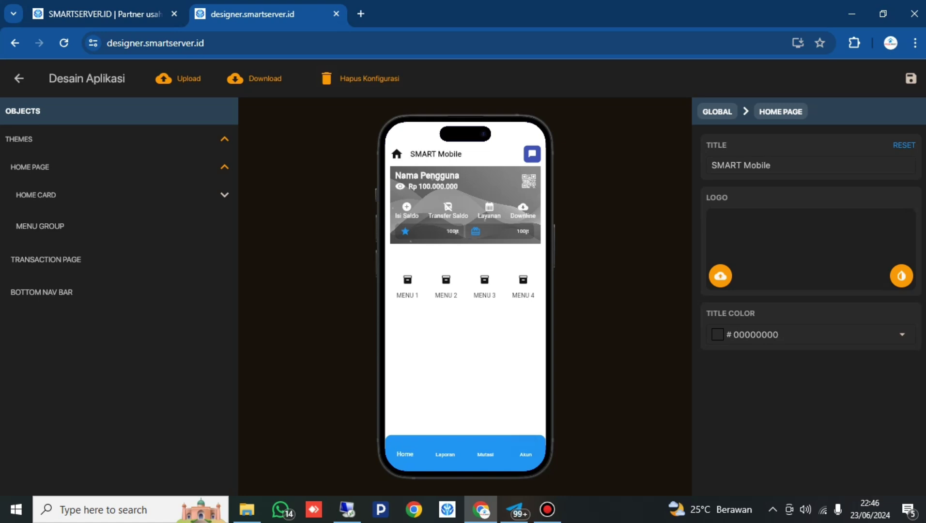
Step: Try to delete the app design configuration
left_click(361, 78)
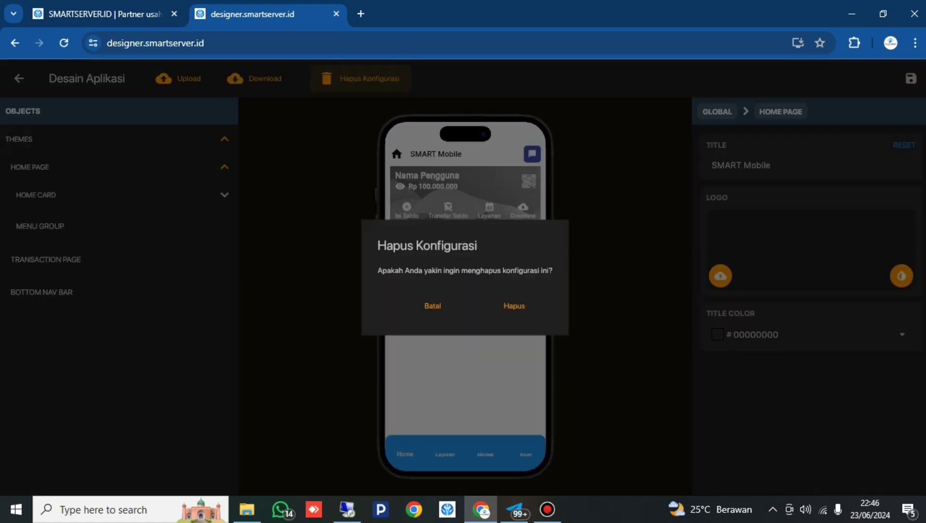
left_click(514, 306)
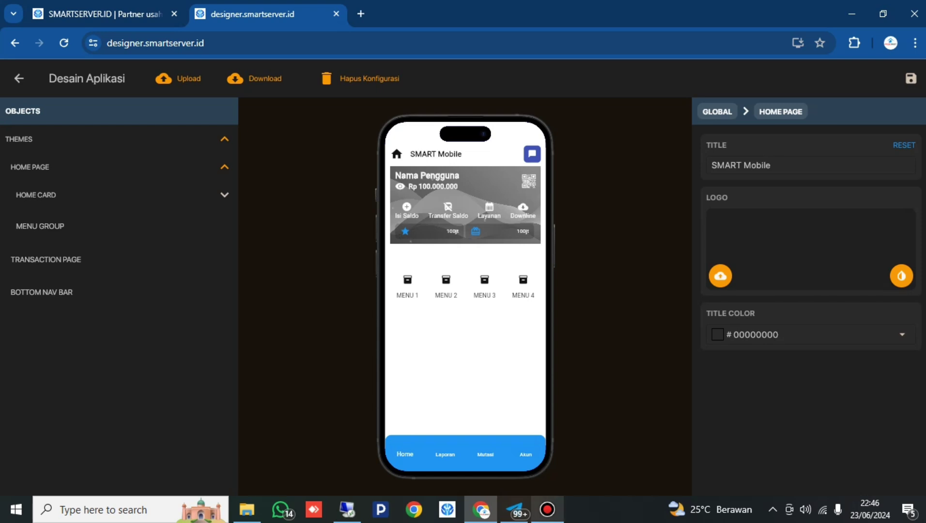
Step: Look at the add-on features on the SMARTSERVER.ID subscriptions page and return to the app designer
left_click(97, 14)
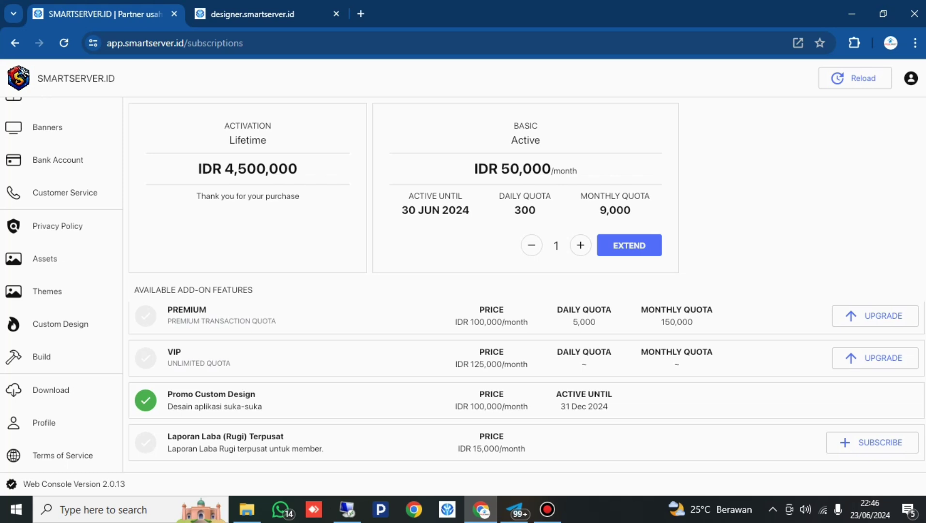
left_click(261, 14)
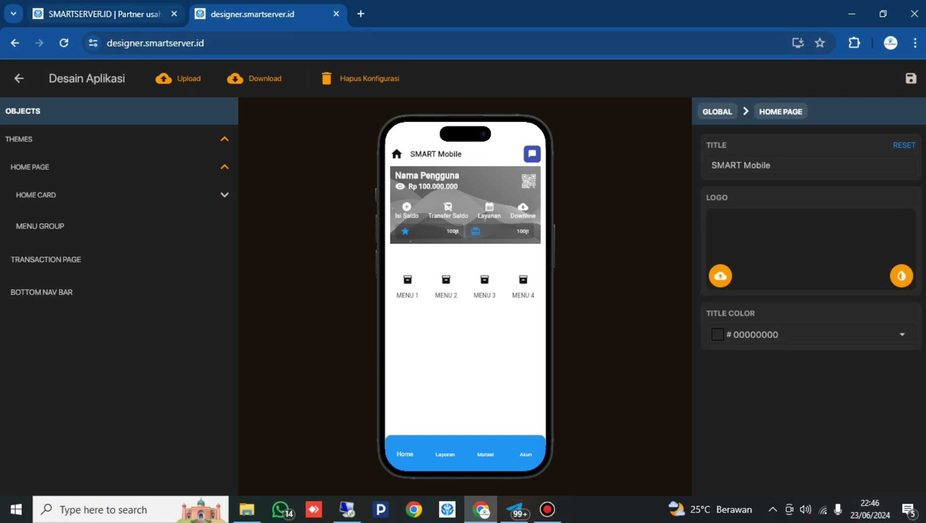
left_click(104, 14)
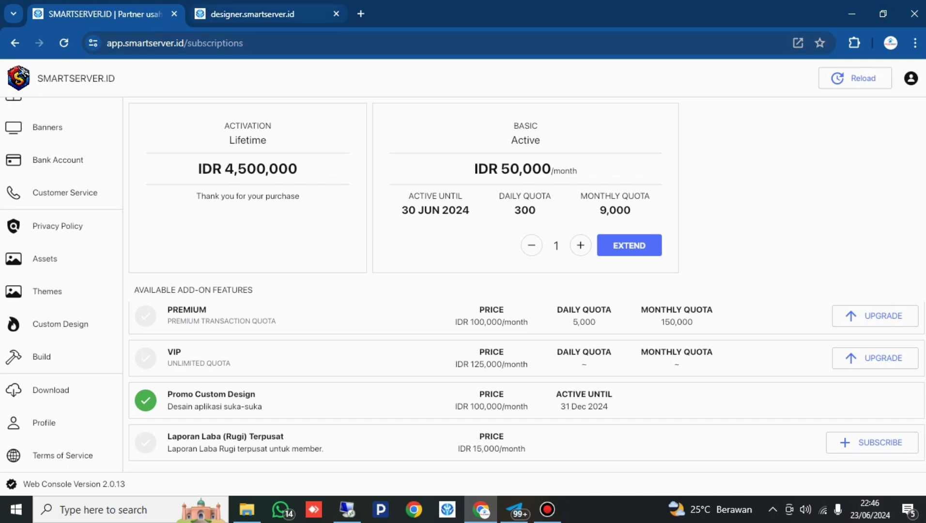
left_click(267, 14)
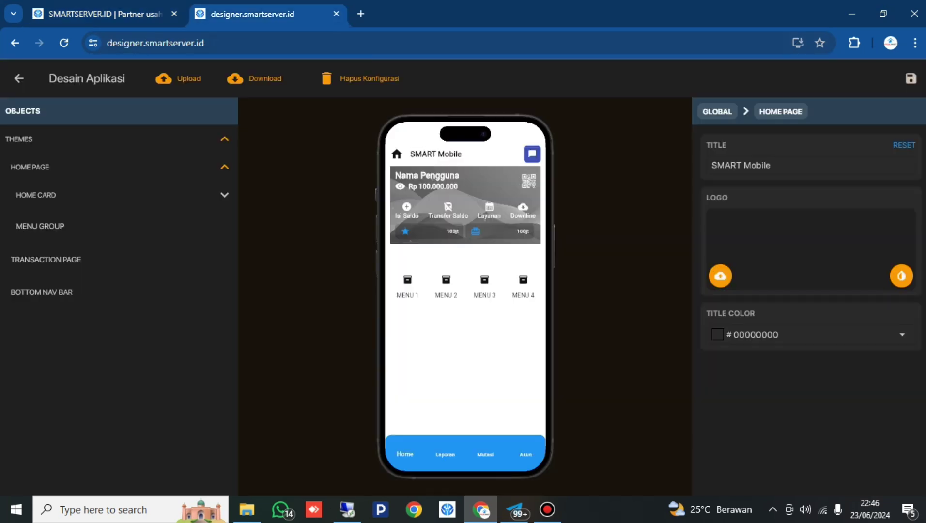